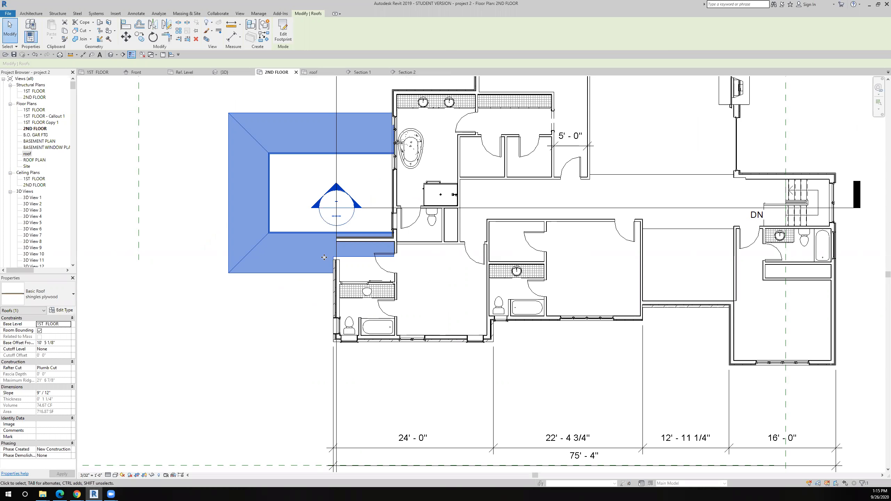
# Edit the selected lower hip roof's footprint, aligning its inner horizontal boundary with the exterior wall face, and finish the sketch.
pyautogui.scroll(2, 335, 258)
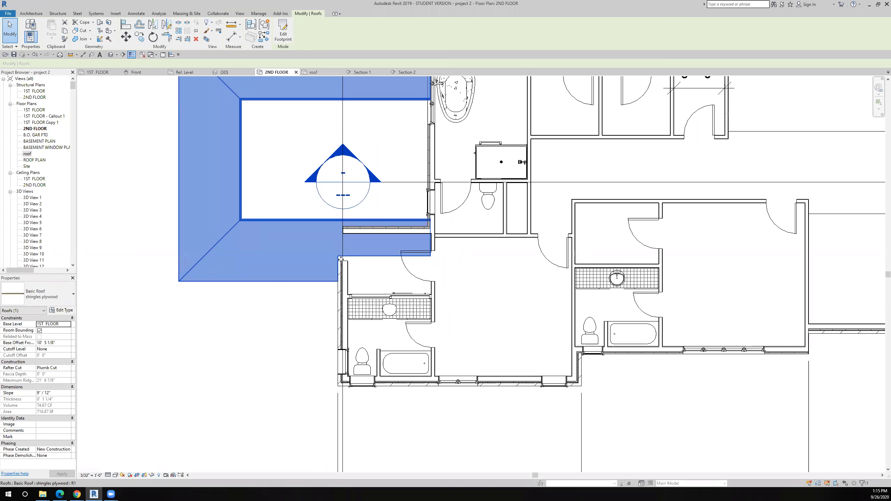
pyautogui.click(283, 33)
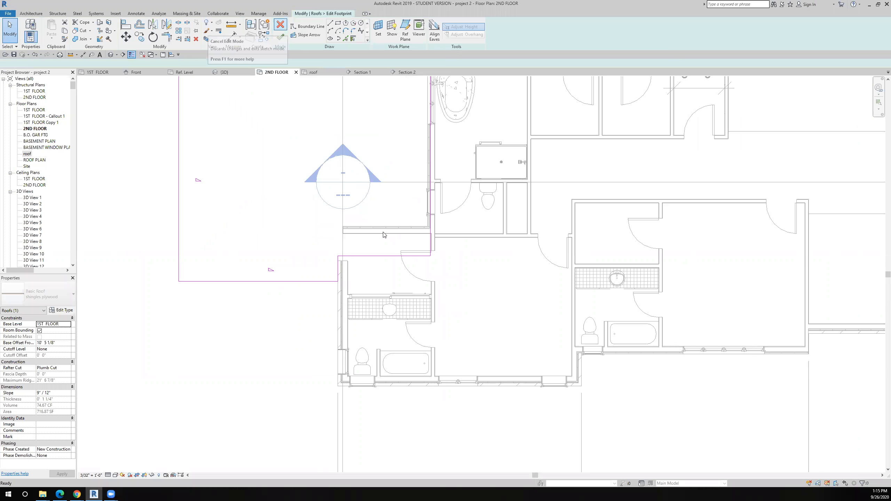
pyautogui.scroll(2, 383, 238)
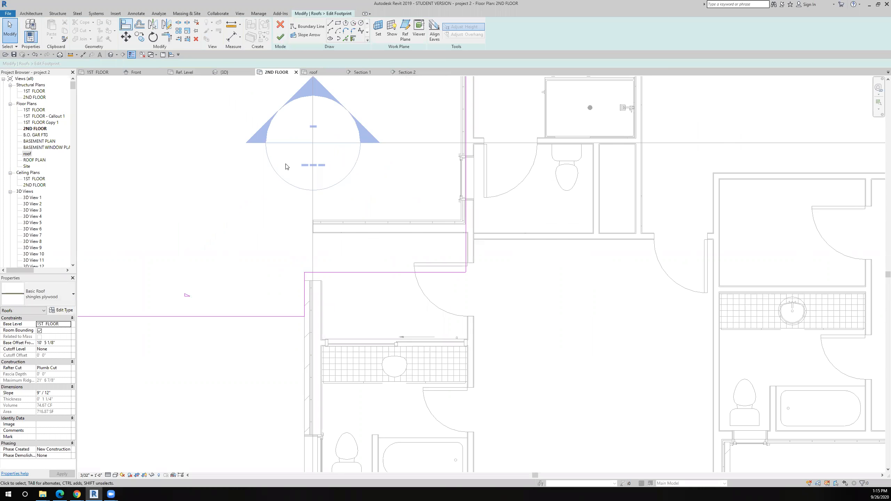
pyautogui.press('a')
pyautogui.press('l')
pyautogui.click(374, 219)
pyautogui.click(387, 272)
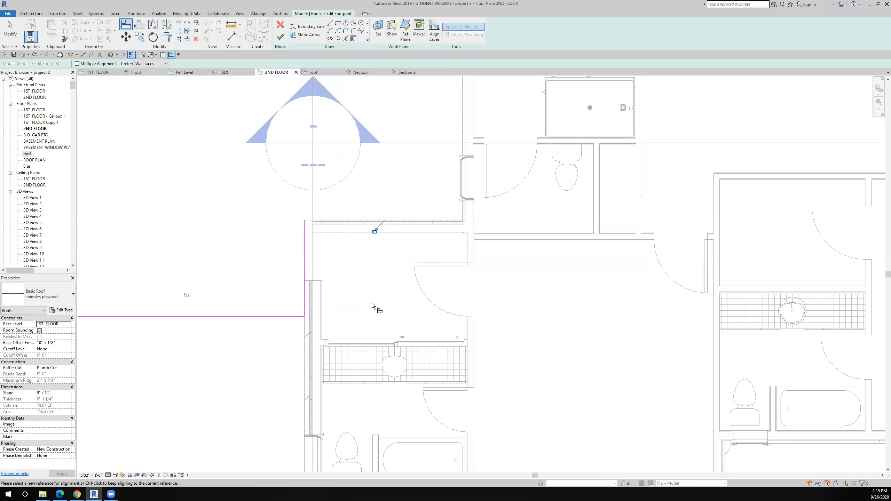
pyautogui.scroll(-4, 371, 303)
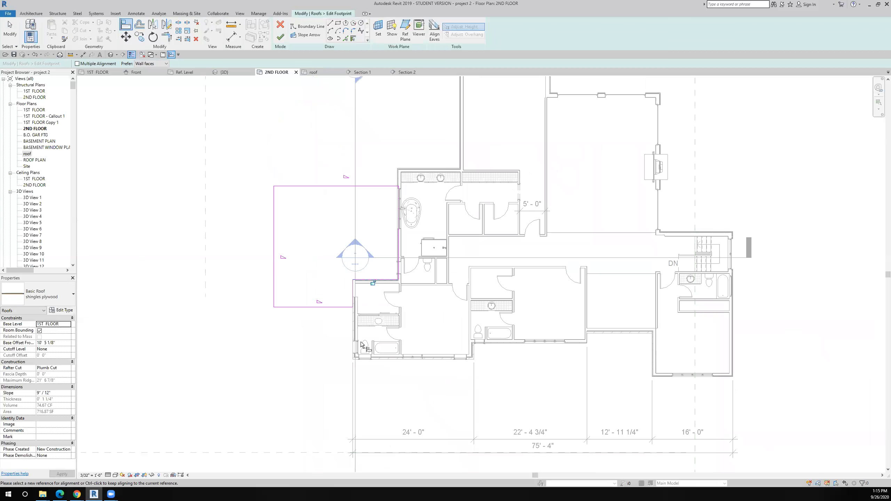
pyautogui.click(353, 315)
pyautogui.click(282, 39)
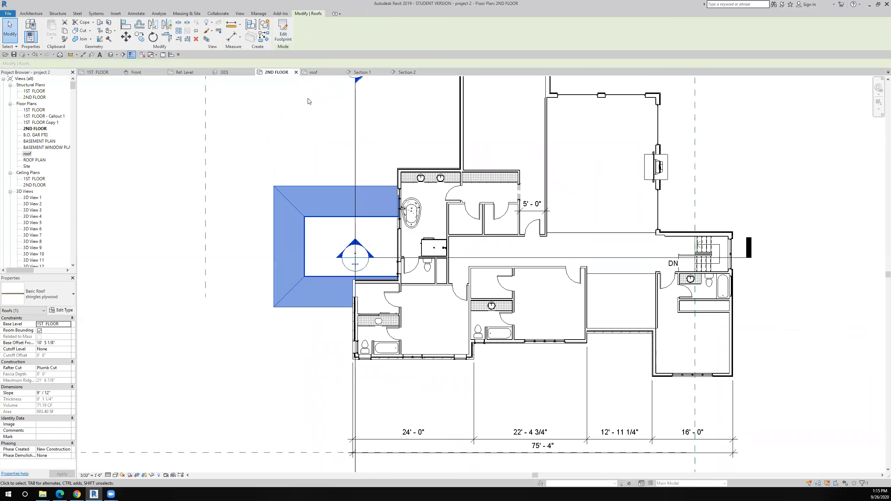
# Examine the edited lower roof in the 3D view where it meets the house wall and upper eaves.
pyautogui.click(231, 72)
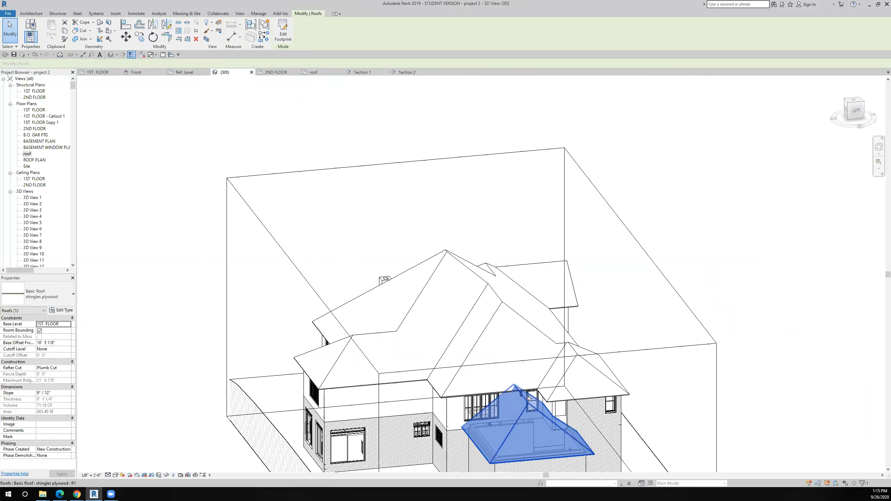
pyautogui.scroll(11, 529, 399)
pyautogui.moveTo(524, 291); pyautogui.dragTo(474, 230, button='middle')
pyautogui.scroll(-5, 458, 197)
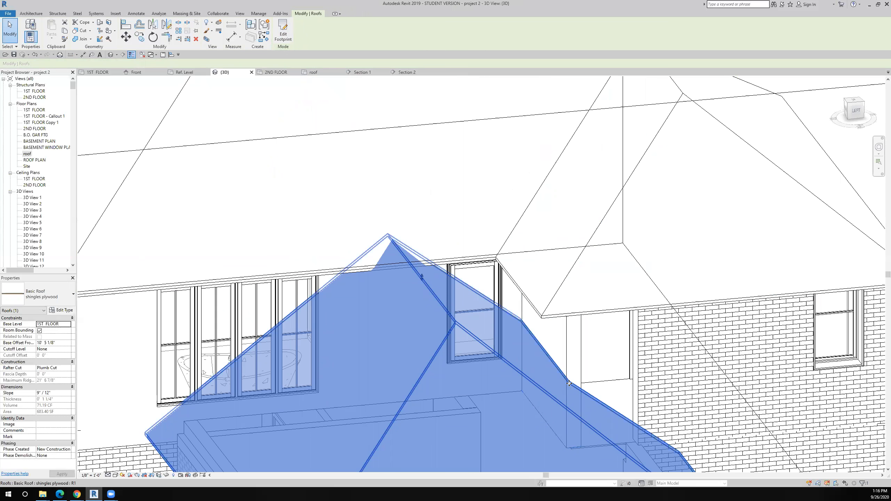
pyautogui.scroll(-2, 569, 383)
pyautogui.moveTo(527, 380); pyautogui.dragTo(495, 364, button='middle')
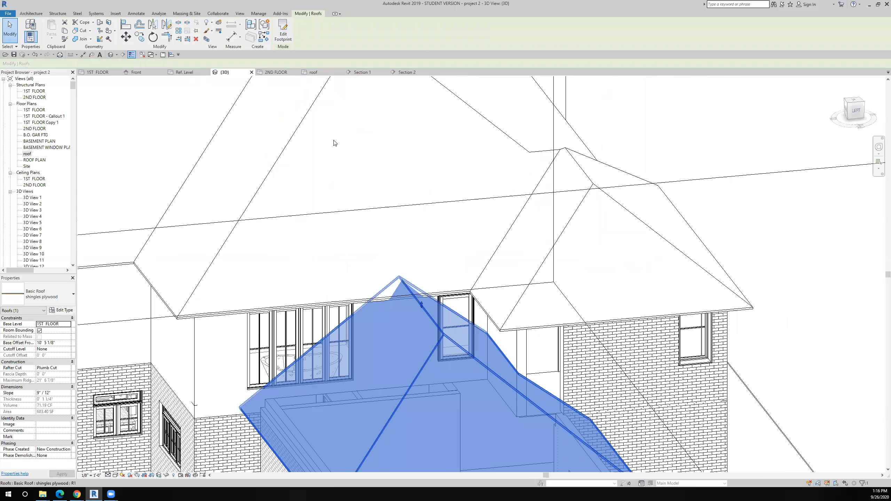
# Set the roof plan's view range to a top offset of 300 and a cut plane offset of 30.
pyautogui.click(311, 70)
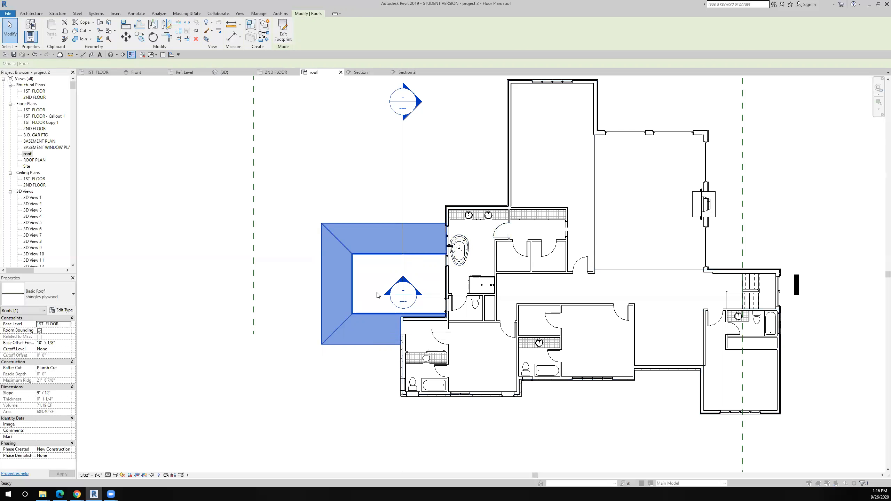
pyautogui.press('v')
pyautogui.press('r')
pyautogui.moveTo(477, 175); pyautogui.dragTo(448, 175)
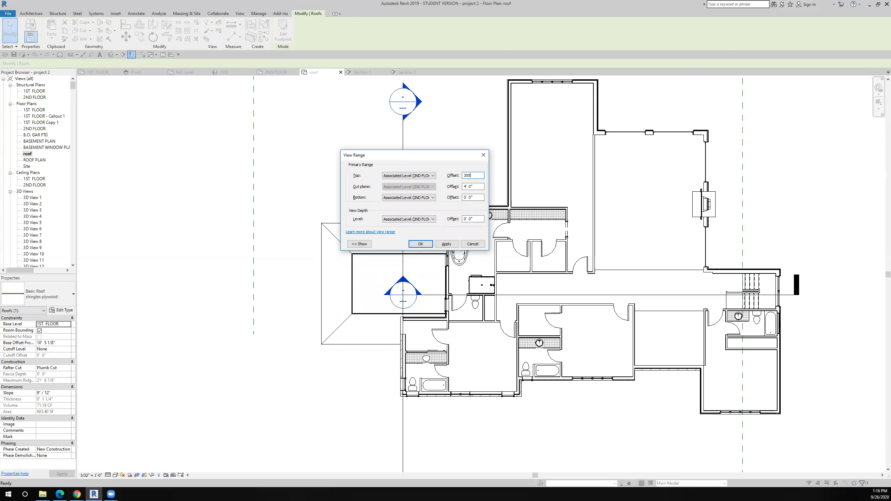
pyautogui.write('300')
pyautogui.press('Tab')
pyautogui.write('30')
pyautogui.press('Return')
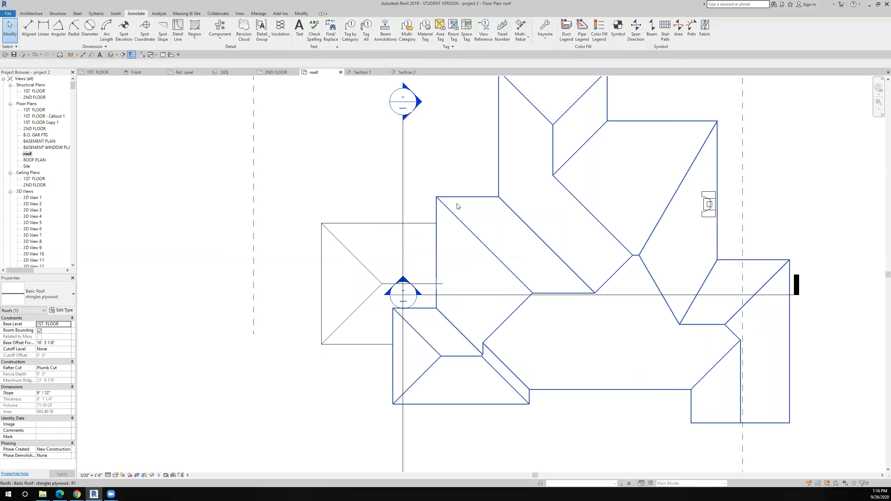
# Temporarily hide the main upper roof in the roof plan, leaving its footprint unedited.
pyautogui.scroll(3, 457, 308)
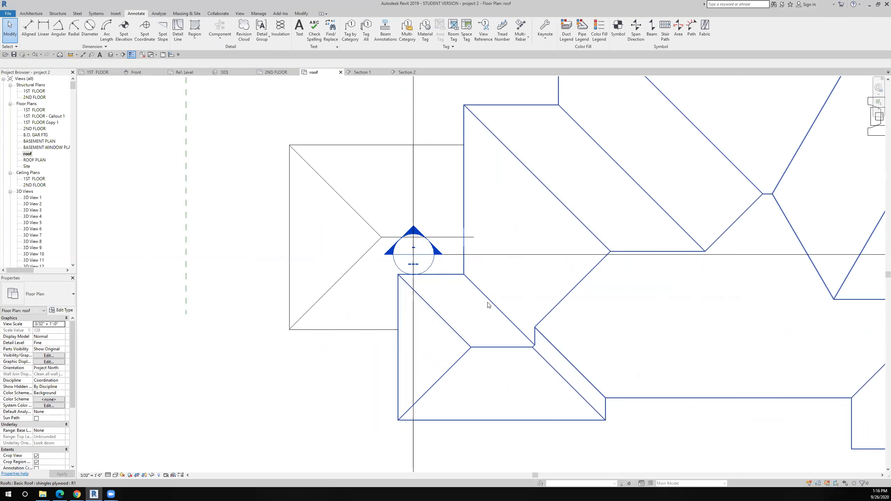
pyautogui.doubleClick(547, 315)
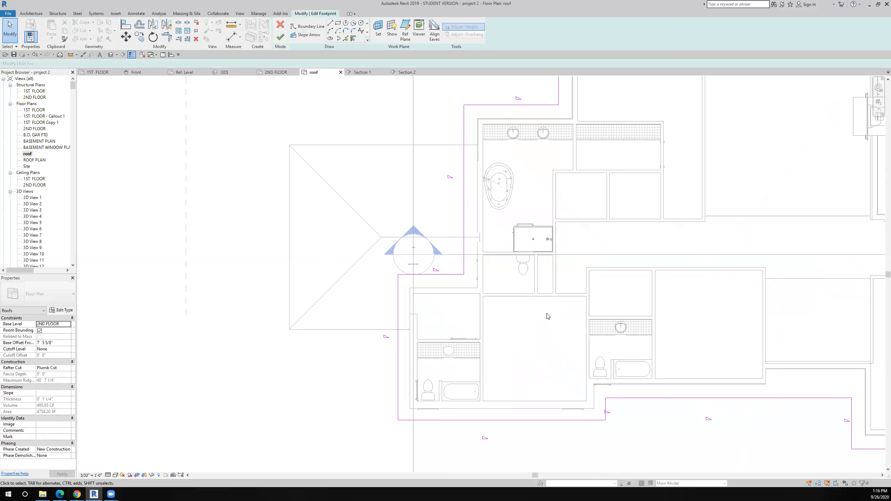
pyautogui.click(278, 28)
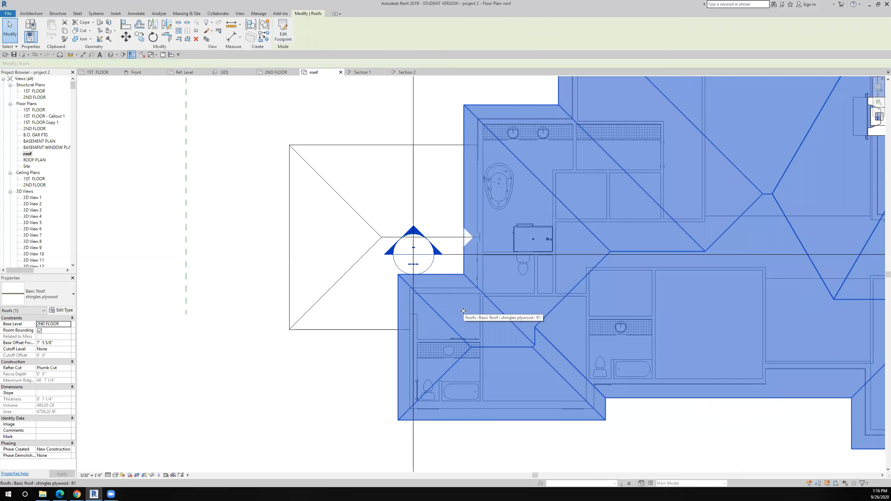
pyautogui.click(152, 475)
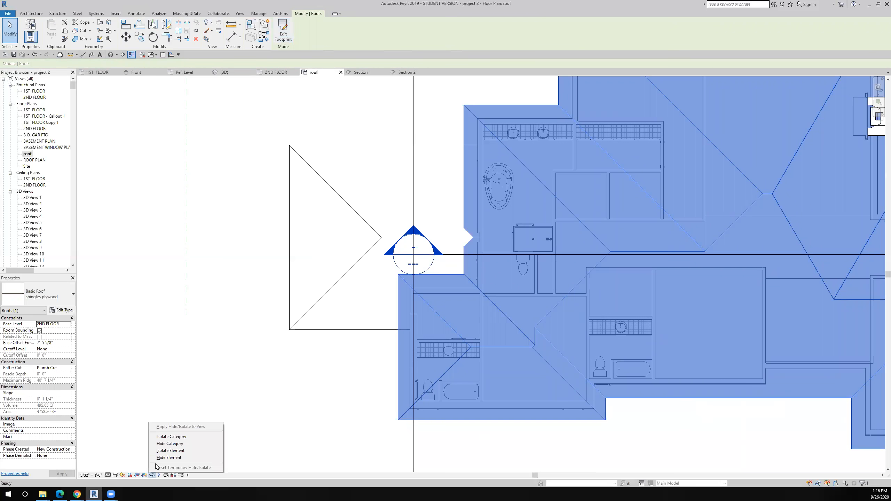
pyautogui.click(168, 457)
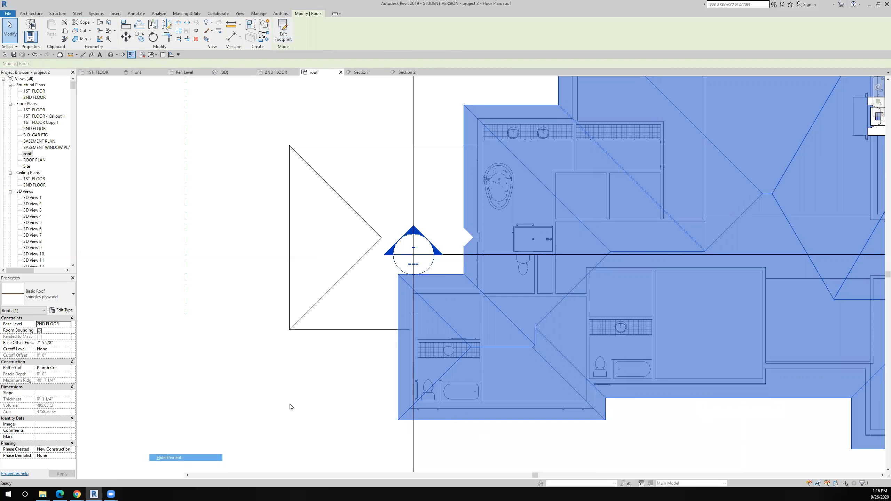
# Sketch a closed four-sided roof footprint in the wall corner, about 9'-6" by 5'-4", with a diagonal edge about 10'-9" long.
pyautogui.scroll(4, 446, 278)
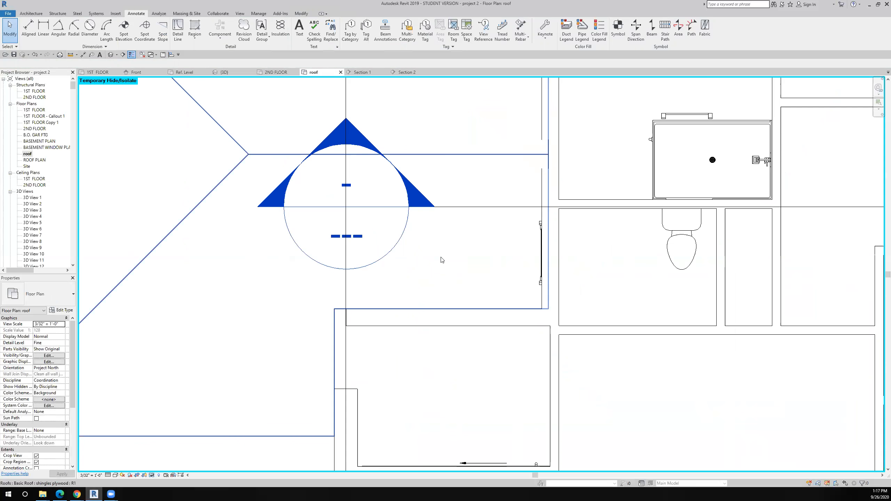
pyautogui.moveTo(472, 245); pyautogui.dragTo(563, 228, button='middle')
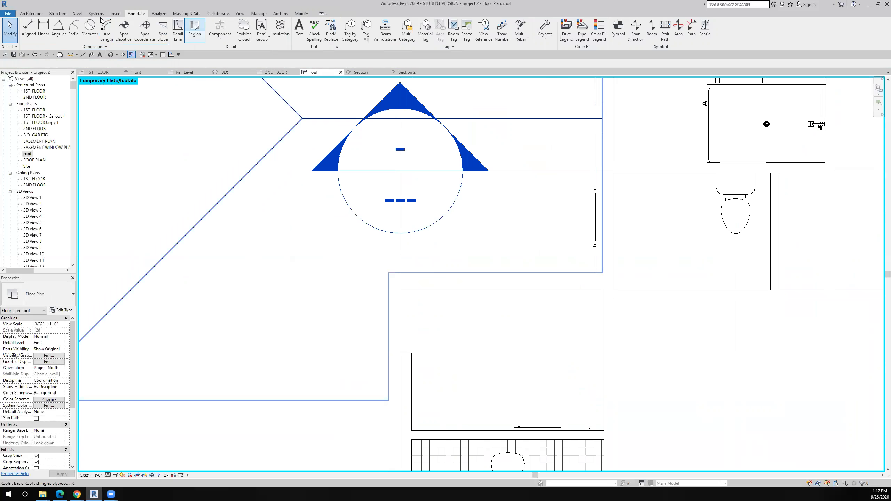
pyautogui.click(35, 13)
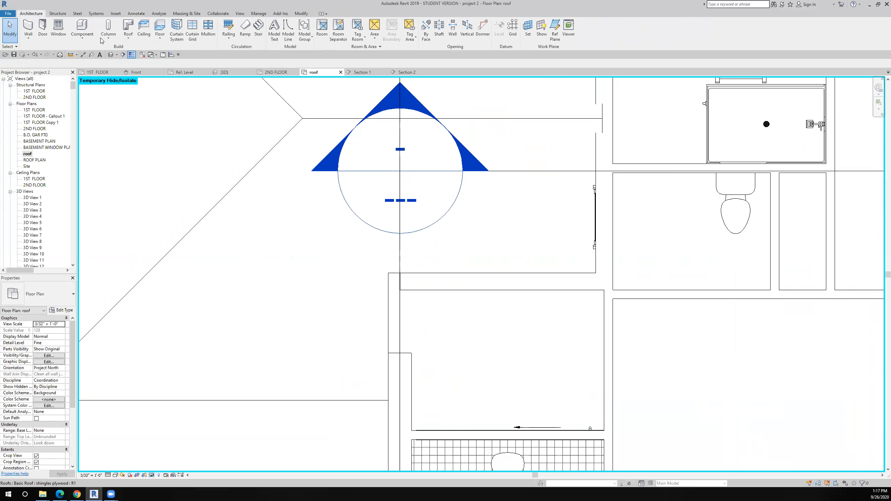
pyautogui.click(131, 29)
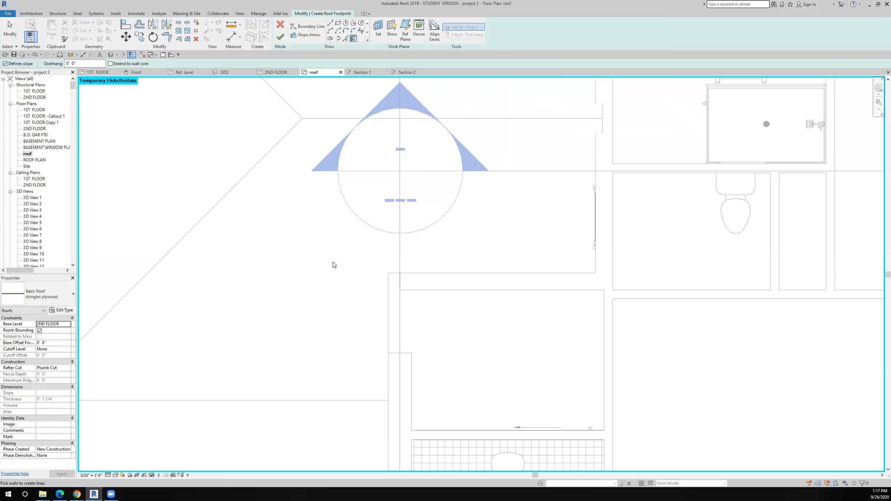
pyautogui.click(330, 24)
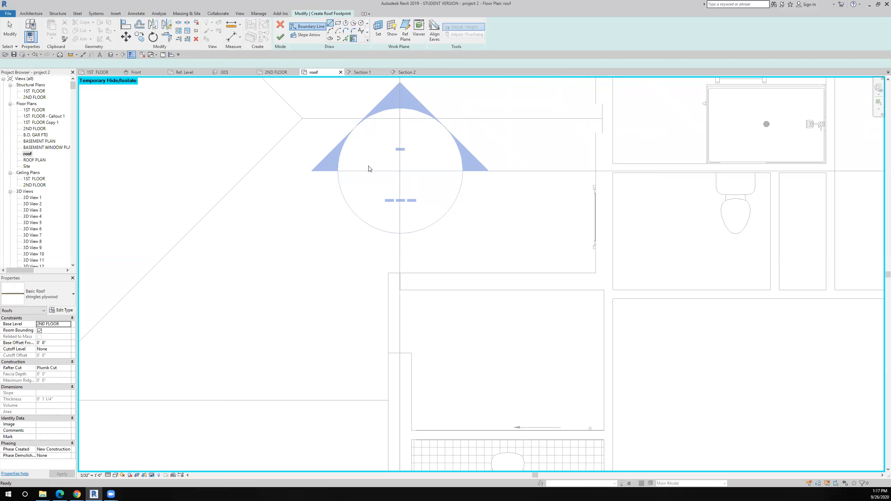
pyautogui.click(373, 273)
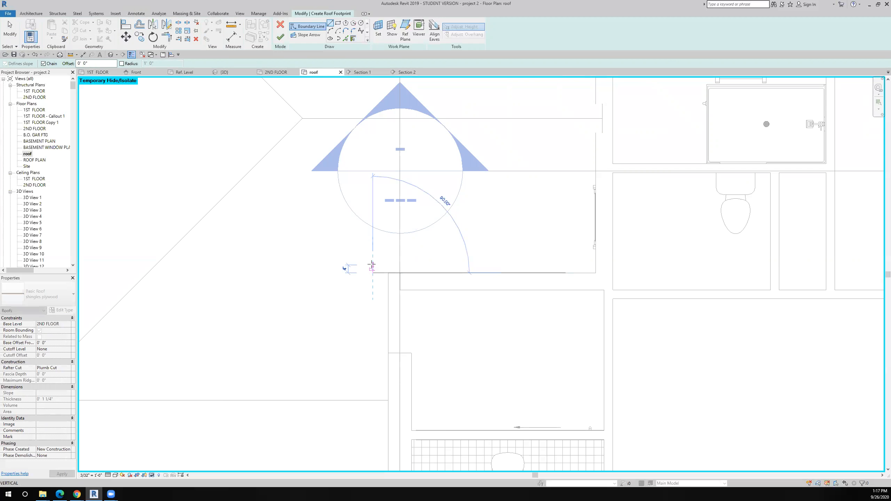
pyautogui.click(371, 264)
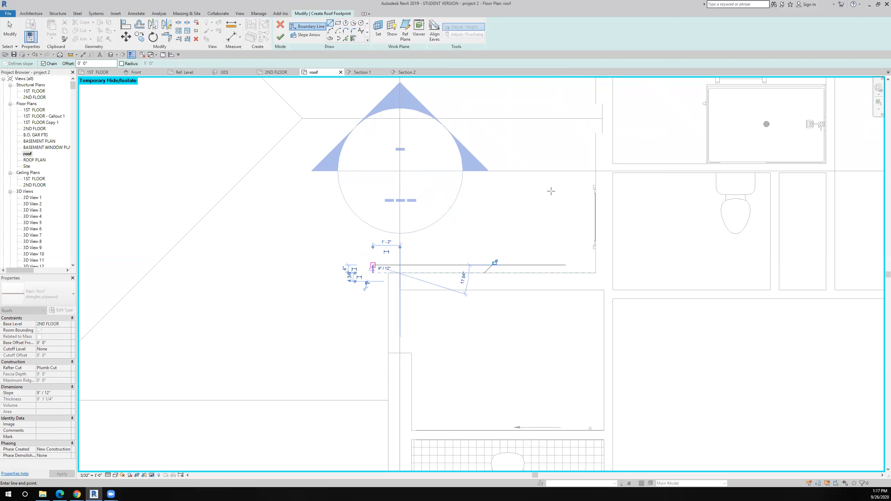
pyautogui.click(595, 147)
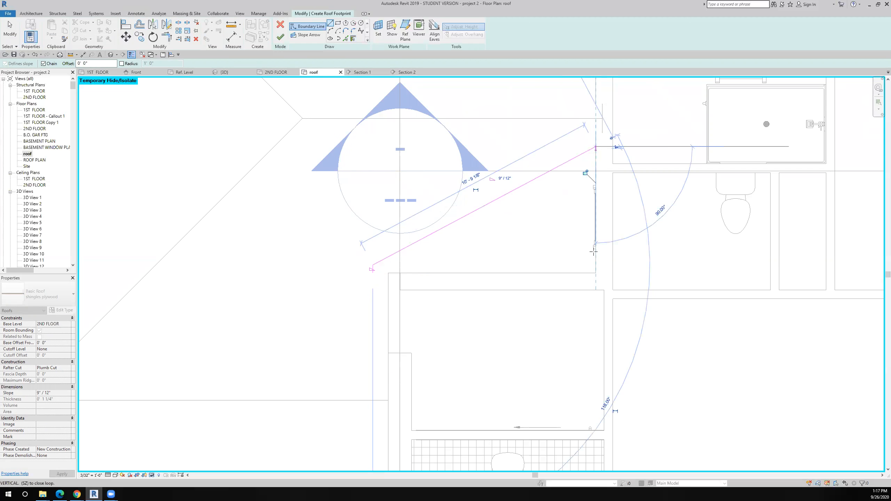
pyautogui.click(595, 273)
pyautogui.click(372, 271)
pyautogui.press('Escape')
pyautogui.press('Escape')
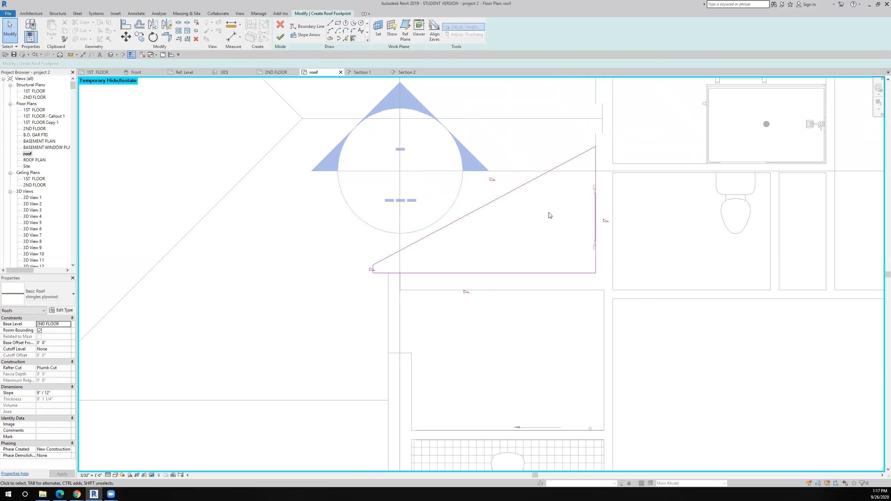
# Remove the slope definition from the footprint's diagonal, long vertical and horizontal edges, and finish the small roof.
pyautogui.click(520, 188)
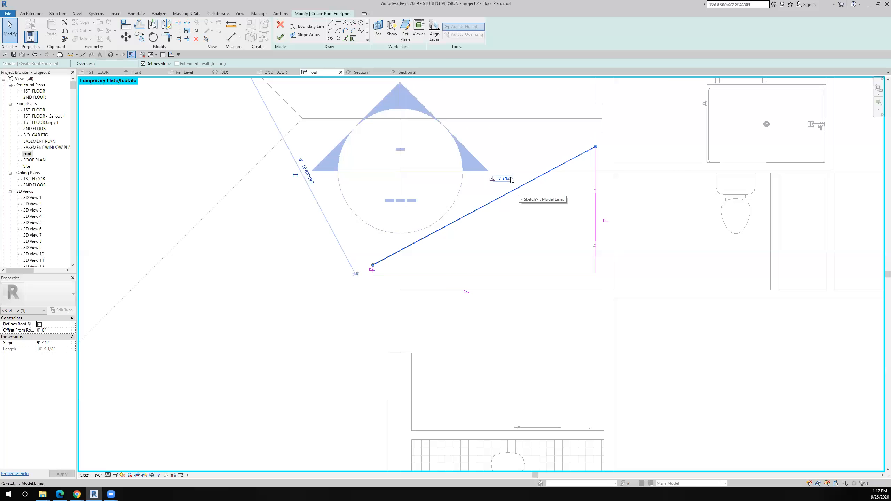
pyautogui.click(142, 64)
pyautogui.click(596, 160)
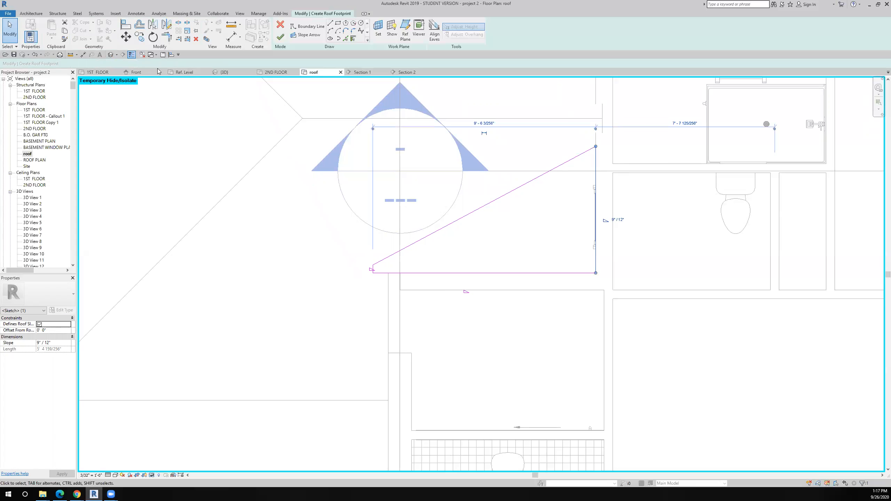
pyautogui.click(143, 64)
pyautogui.click(500, 273)
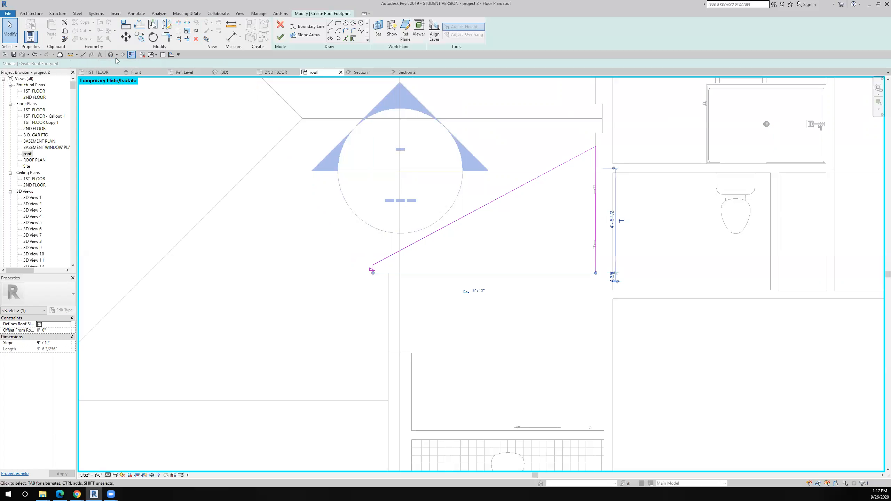
pyautogui.click(143, 64)
pyautogui.click(279, 37)
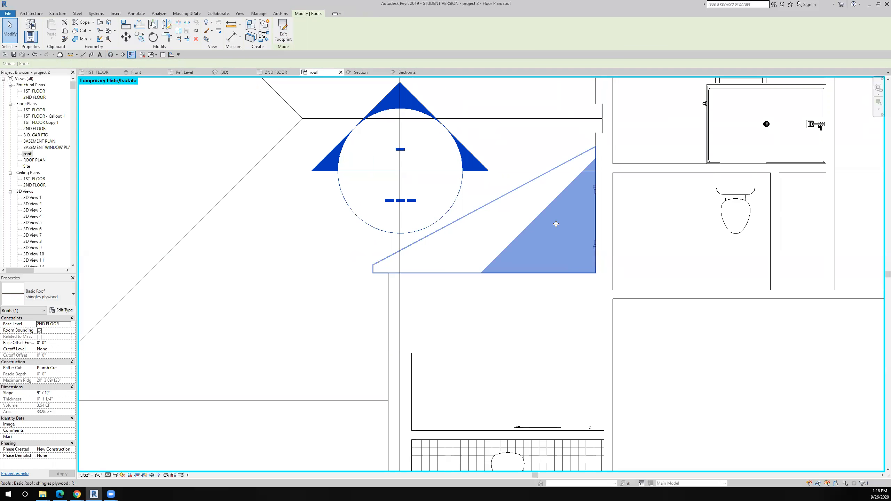
# Draw a vertical reference plane along the lower roof's inner edge and a horizontal one along the wall face, crossing at the corner.
pyautogui.scroll(-4, 555, 224)
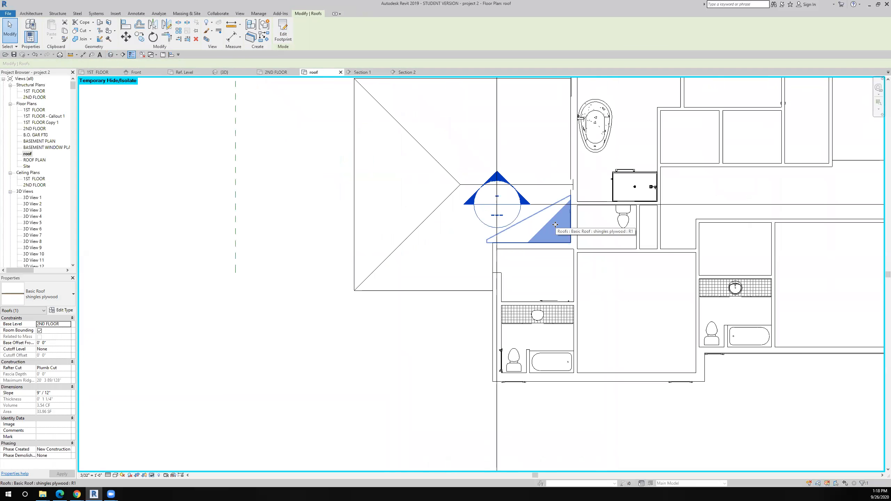
pyautogui.scroll(3, 555, 224)
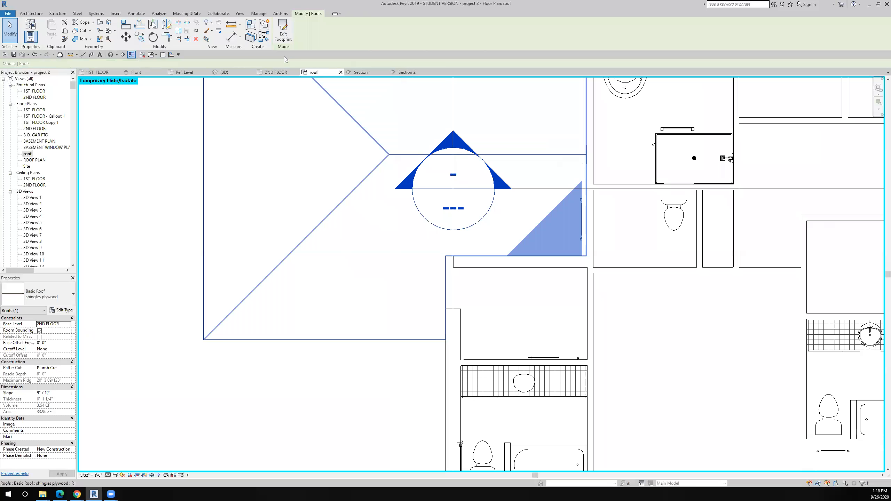
pyautogui.click(31, 13)
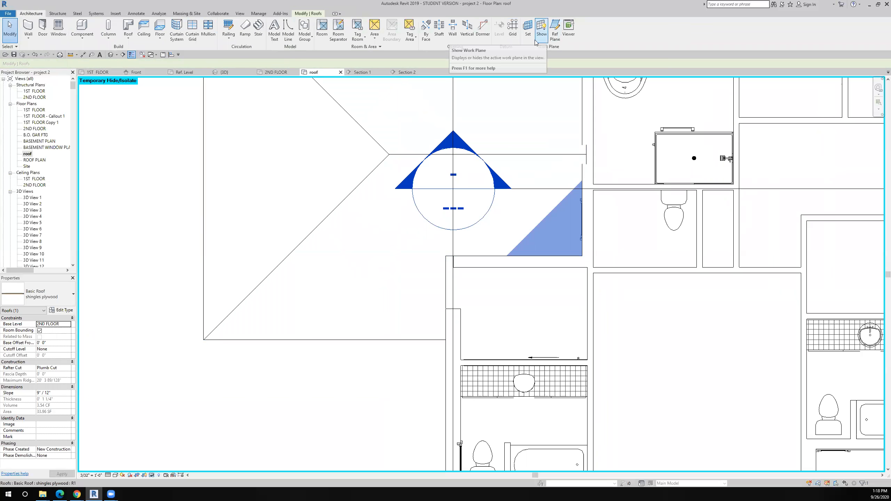
pyautogui.click(554, 31)
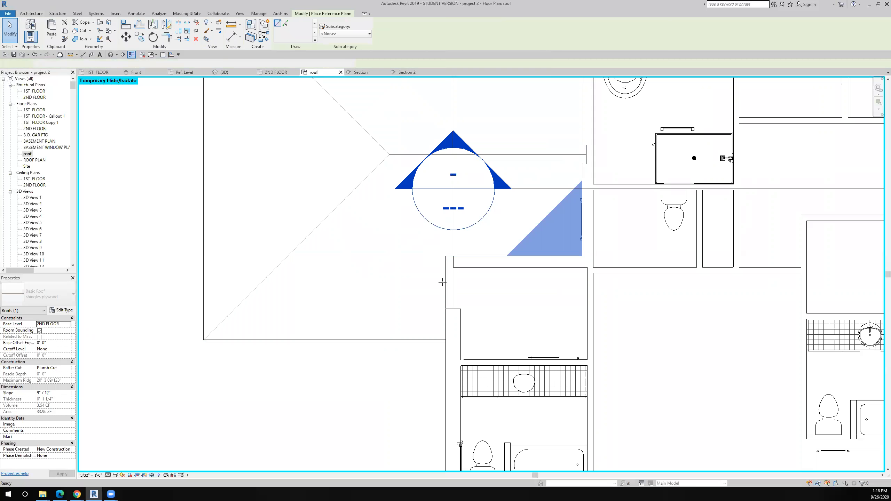
pyautogui.click(445, 286)
pyautogui.click(445, 196)
pyautogui.click(492, 256)
pyautogui.click(367, 256)
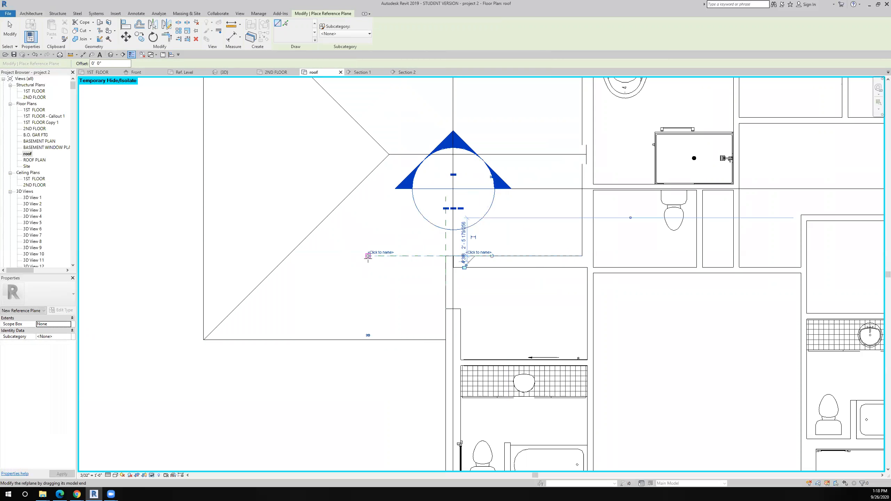
# In the left side elevation, draw a horizontal reference plane from the house wall edge where the lower roof's slope meets it.
pyautogui.scroll(-3, 368, 257)
pyautogui.press('Escape')
pyautogui.press('Escape')
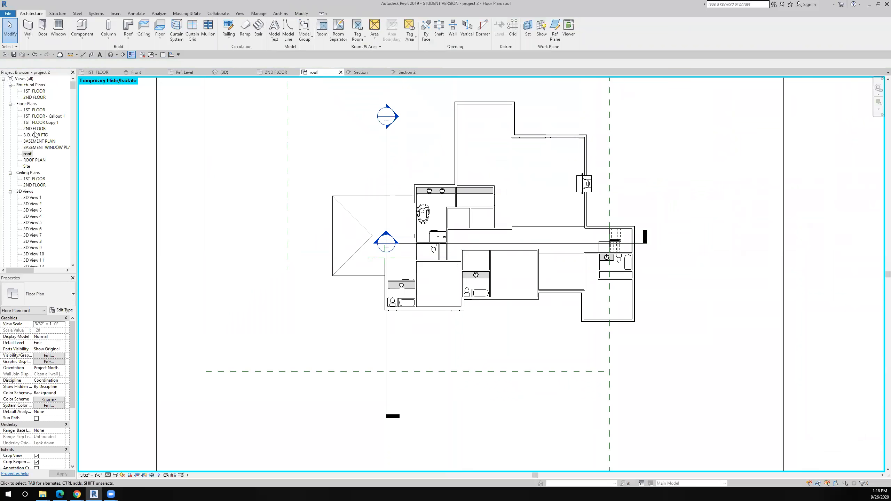
pyautogui.scroll(-7, 46, 236)
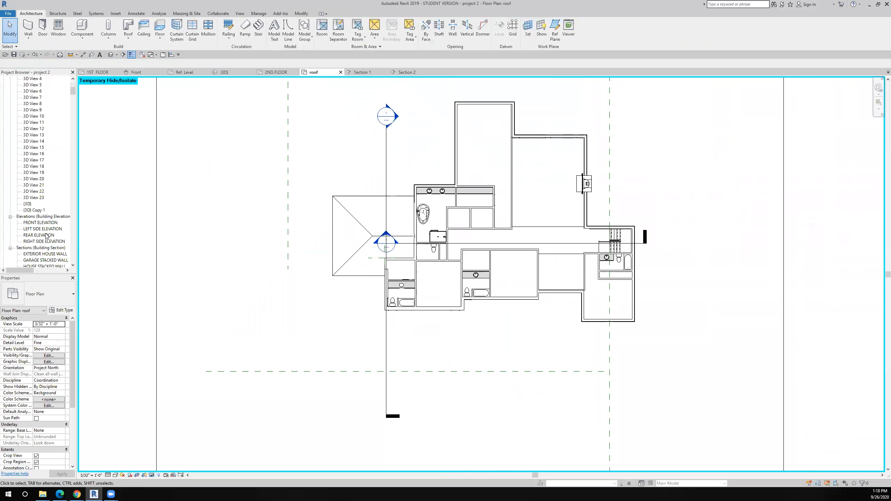
pyautogui.doubleClick(42, 229)
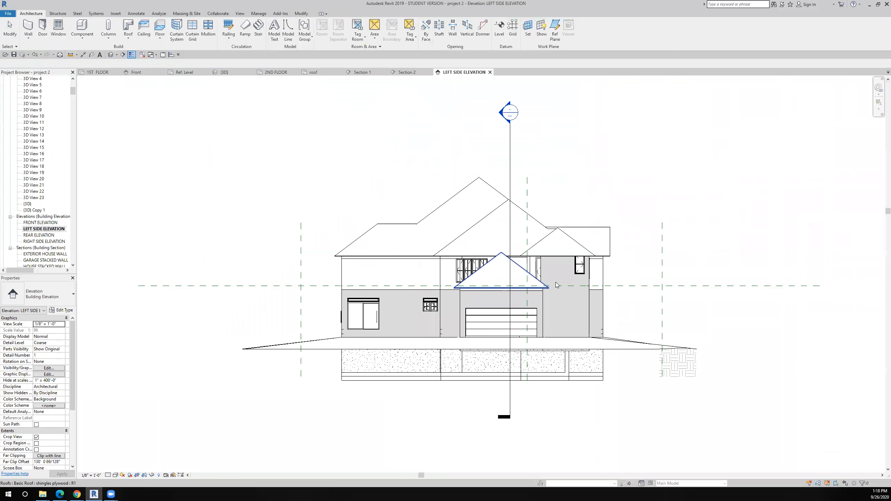
pyautogui.scroll(5, 555, 283)
pyautogui.scroll(1, 555, 285)
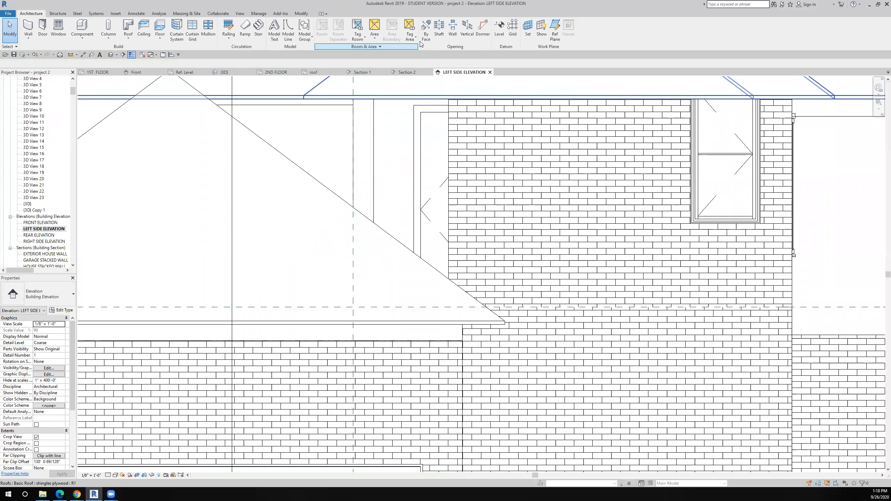
pyautogui.click(554, 30)
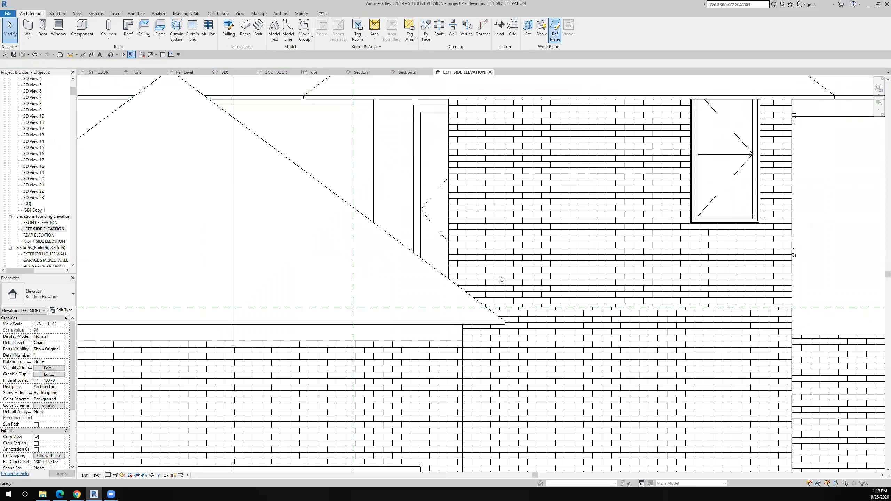
pyautogui.click(449, 279)
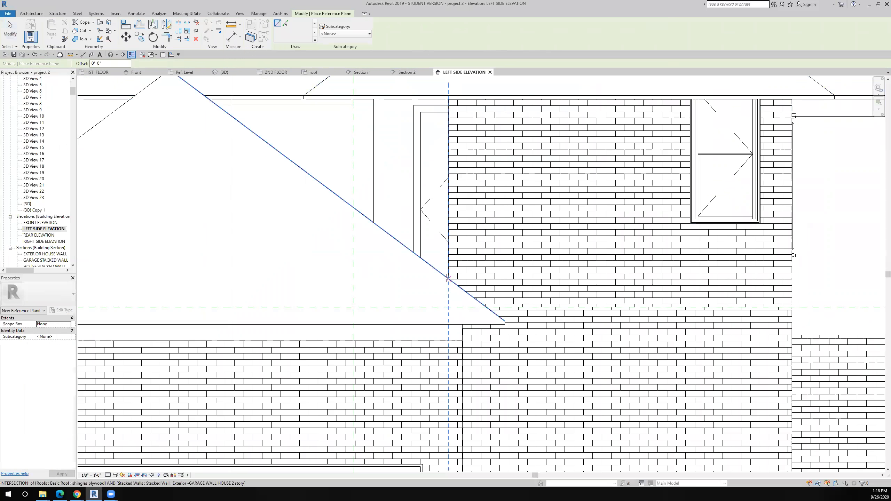
pyautogui.click(308, 279)
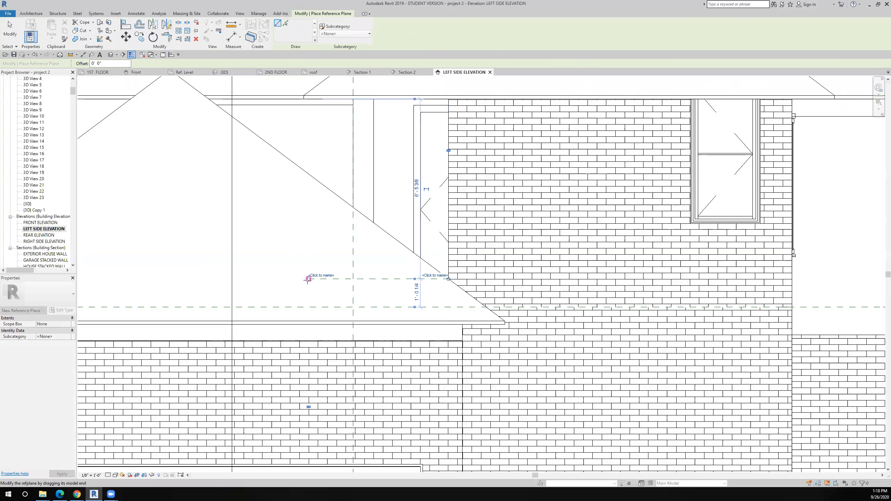
pyautogui.press('Escape')
pyautogui.scroll(-3, 308, 283)
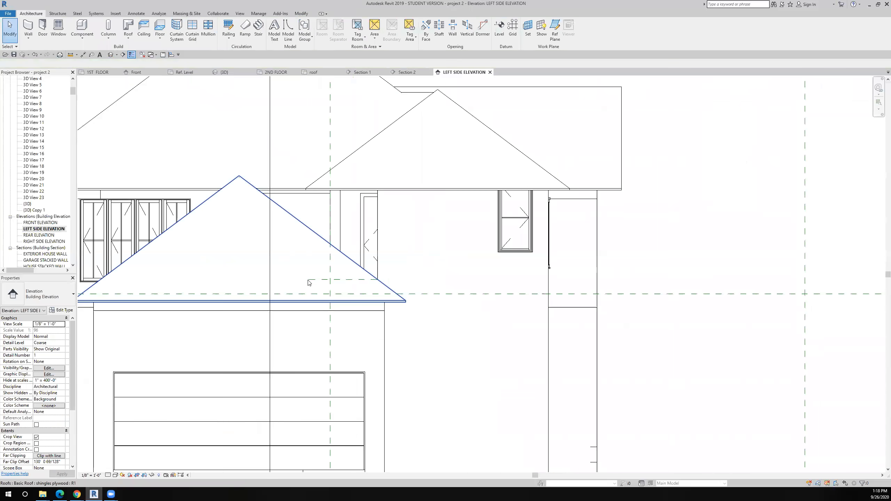
# Open the Section 2 view from its section line in the roof plan and select the small corner roof.
pyautogui.click(107, 73)
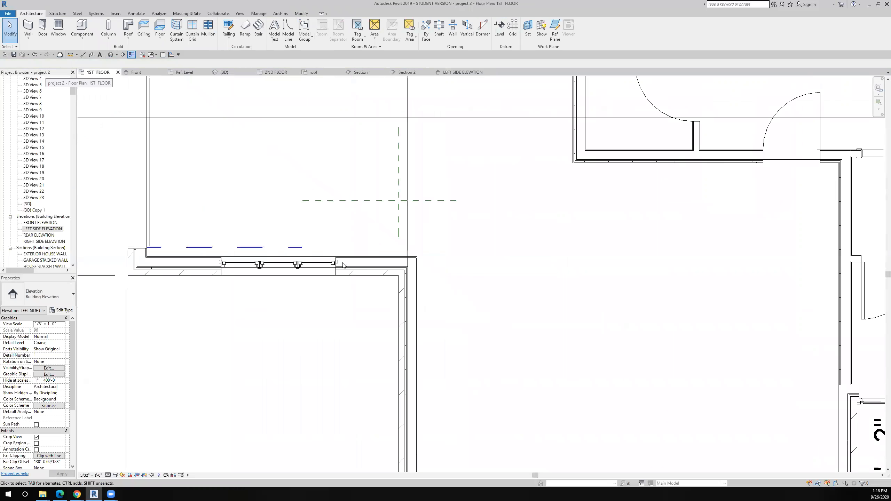
pyautogui.scroll(-5, 343, 263)
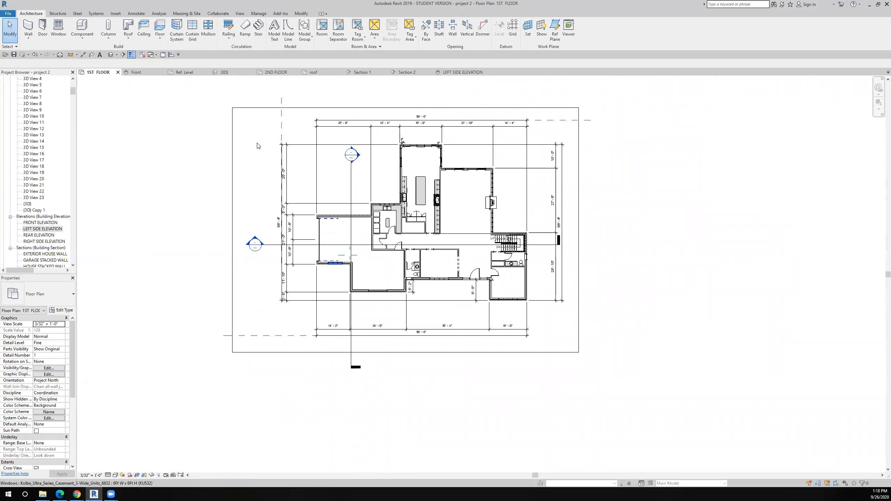
pyautogui.click(312, 72)
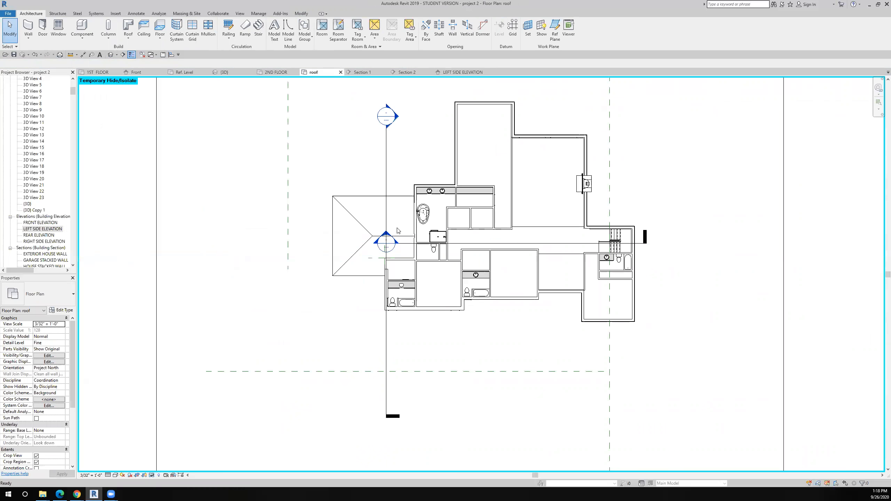
pyautogui.rightClick(388, 351)
pyautogui.click(423, 209)
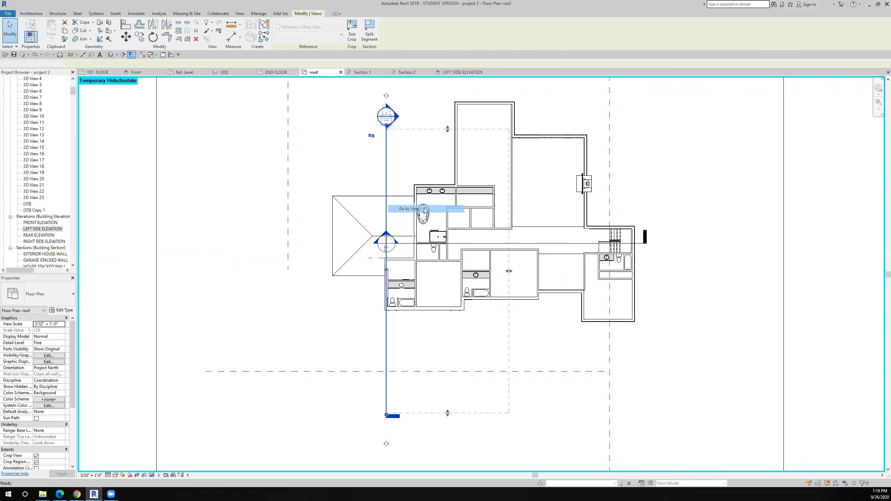
pyautogui.scroll(5, 382, 317)
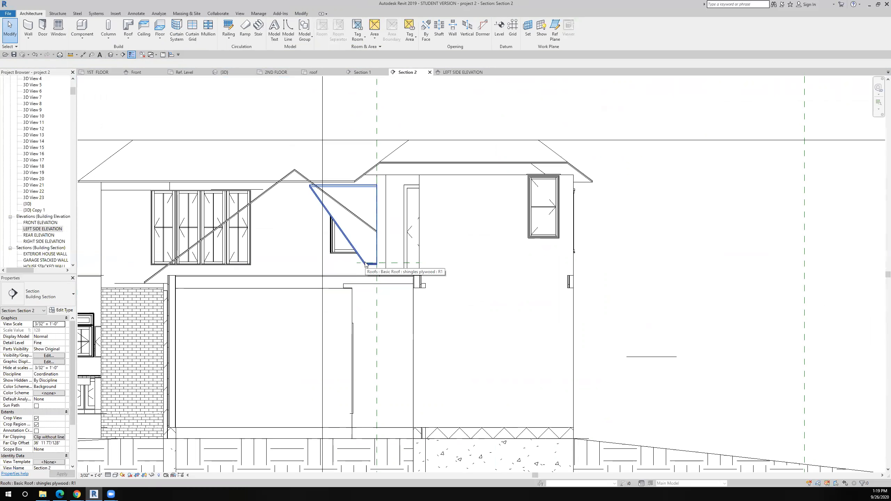
pyautogui.click(365, 263)
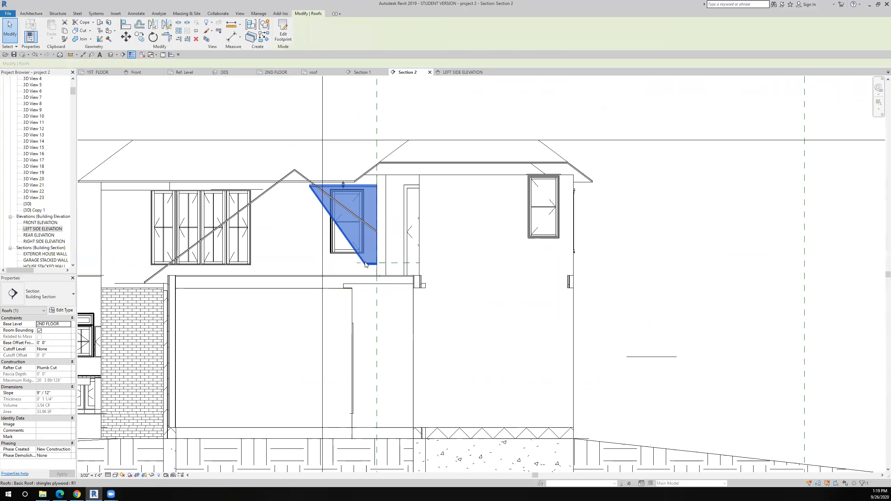
pyautogui.scroll(2, 365, 263)
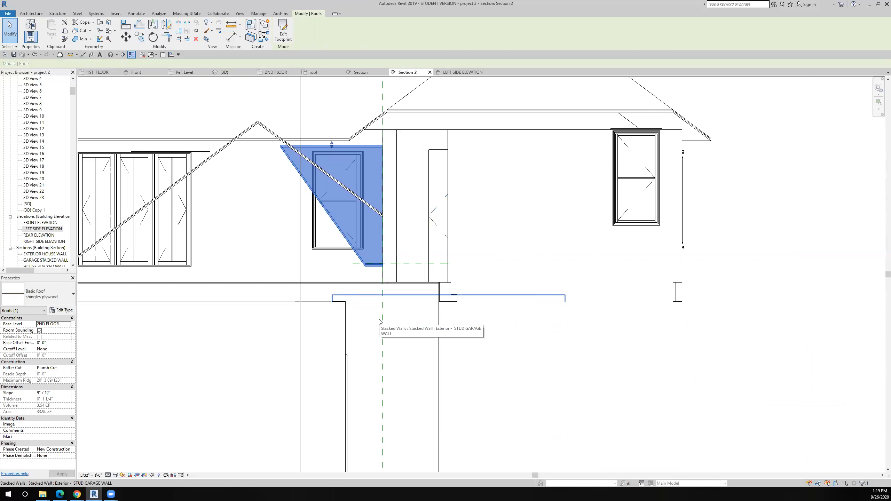
pyautogui.scroll(-2, 379, 321)
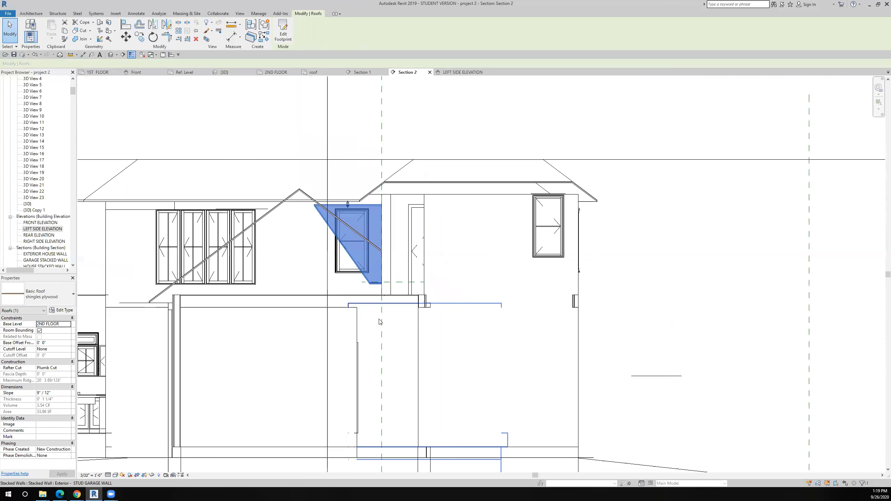
# Move the crossing section line so it cuts the small roof near the vertical reference plane, and open the Section 1 view.
pyautogui.click(329, 363)
pyautogui.moveTo(373, 372); pyautogui.dragTo(373, 372)
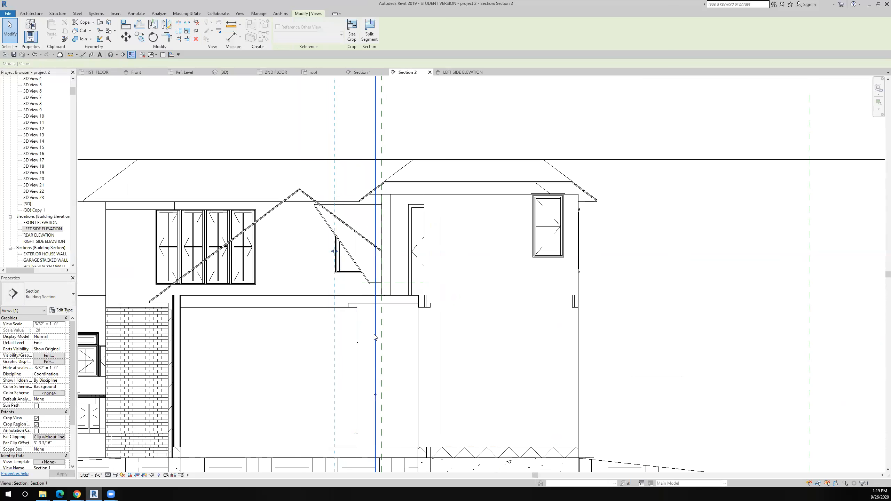
pyautogui.rightClick(374, 190)
pyautogui.click(404, 228)
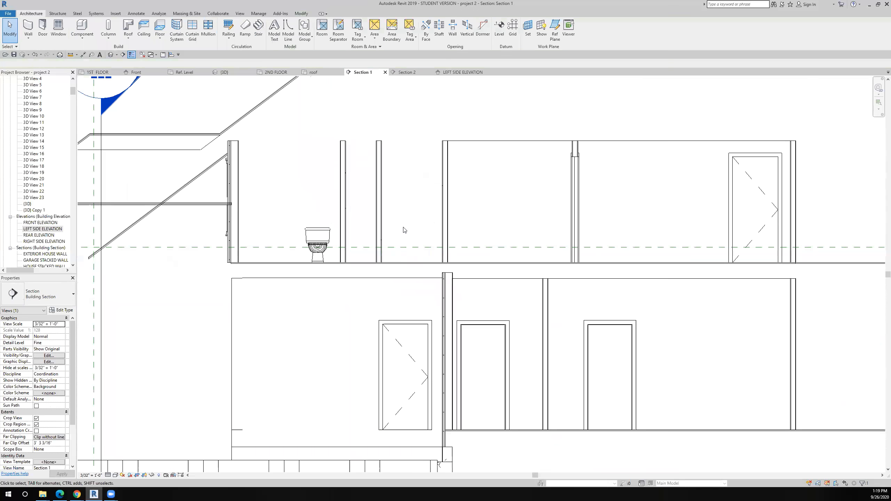
# Move the small sloped roof straight up by 4' from its lower endpoint in Section 1.
pyautogui.scroll(-2, 368, 308)
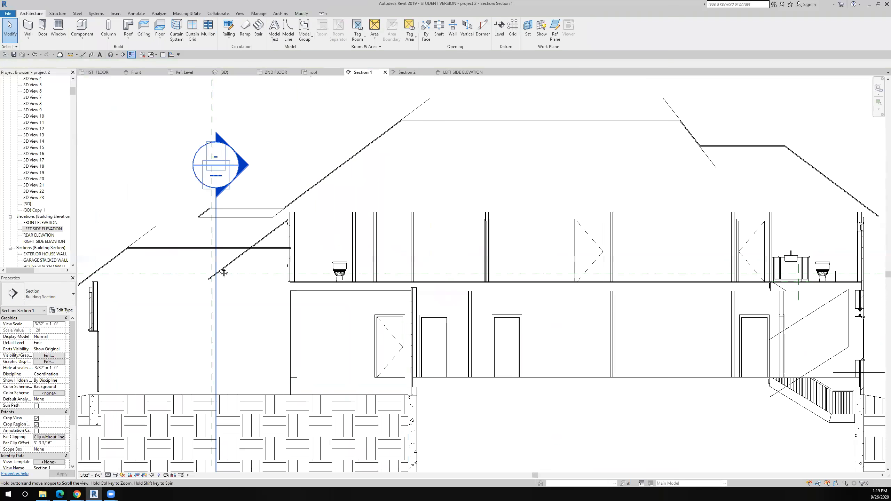
pyautogui.scroll(3, 217, 275)
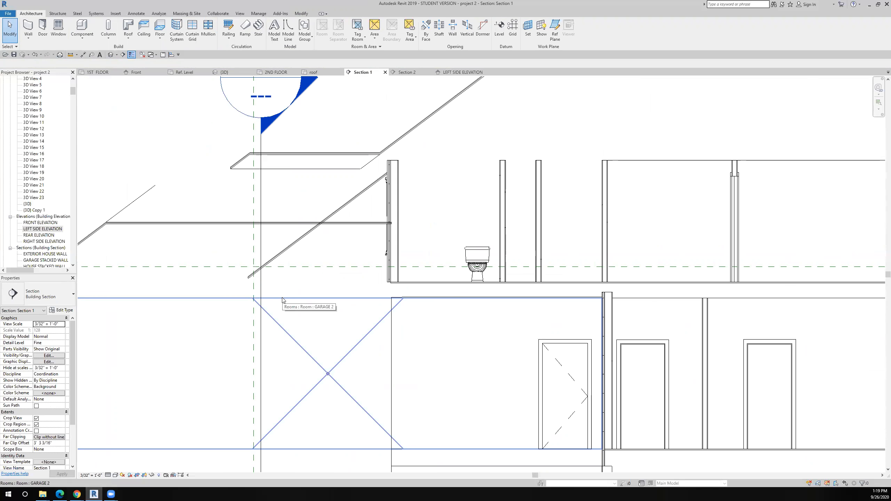
pyautogui.click(278, 259)
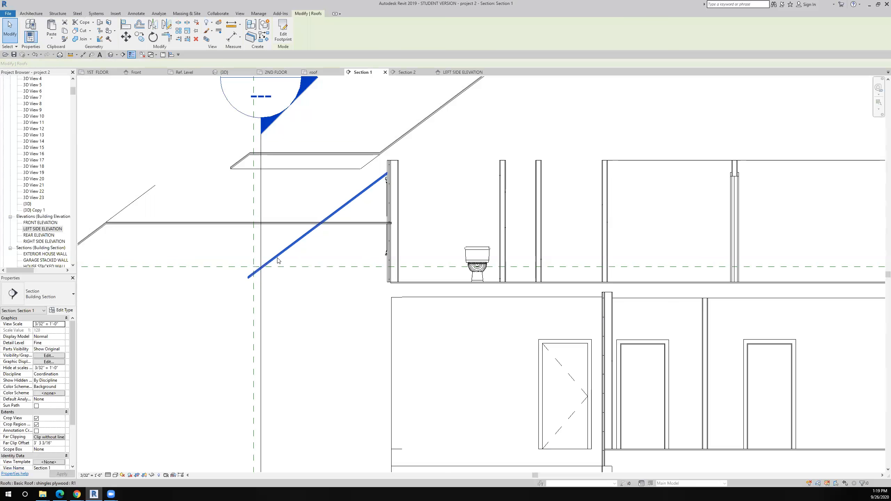
pyautogui.click(126, 37)
pyautogui.click(249, 276)
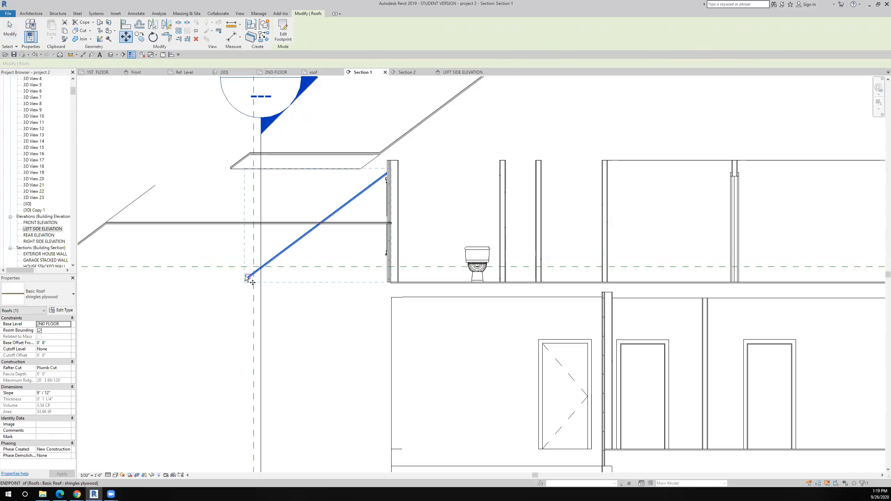
pyautogui.click(246, 219)
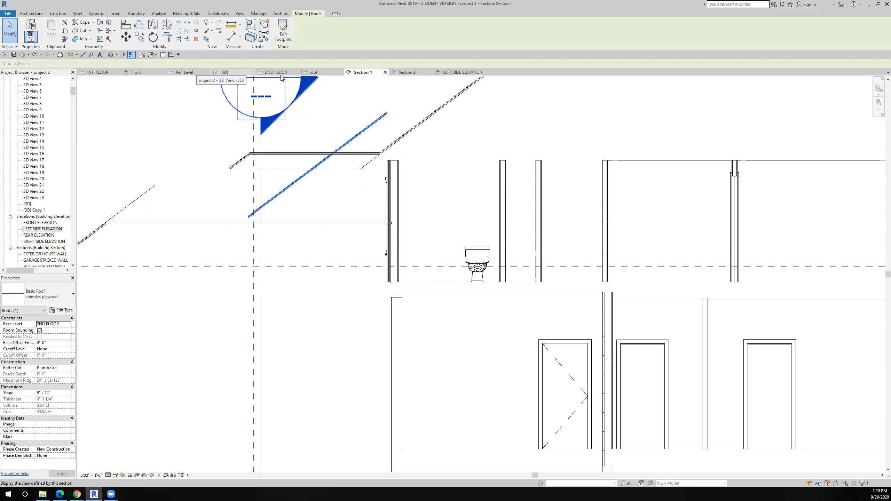
# In the roof plan, try to change the slope of the small roof footprint's short edge, and finish editing the footprint.
pyautogui.click(309, 73)
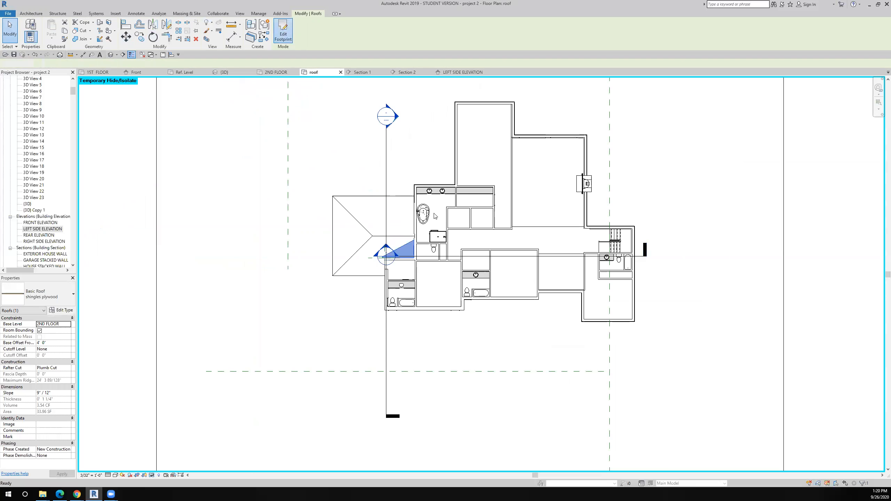
pyautogui.doubleClick(393, 256)
pyautogui.scroll(6, 393, 255)
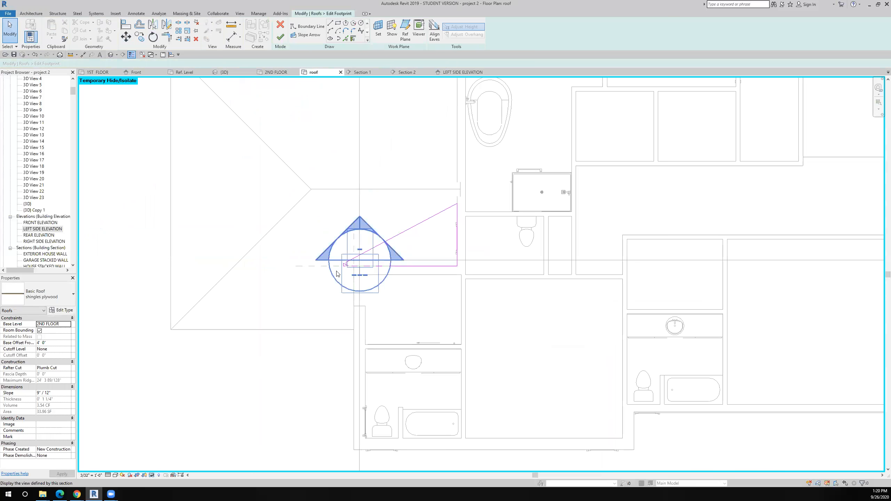
pyautogui.scroll(6, 325, 275)
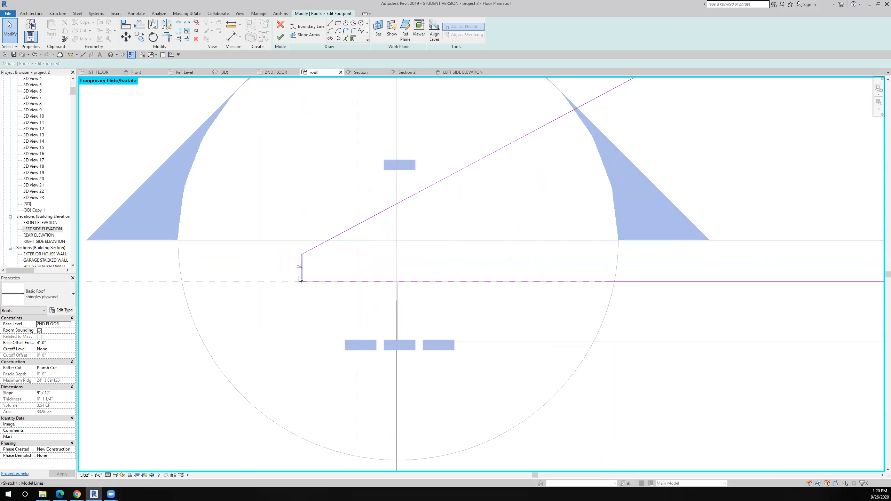
pyautogui.click(301, 277)
pyautogui.click(307, 266)
pyautogui.click(302, 265)
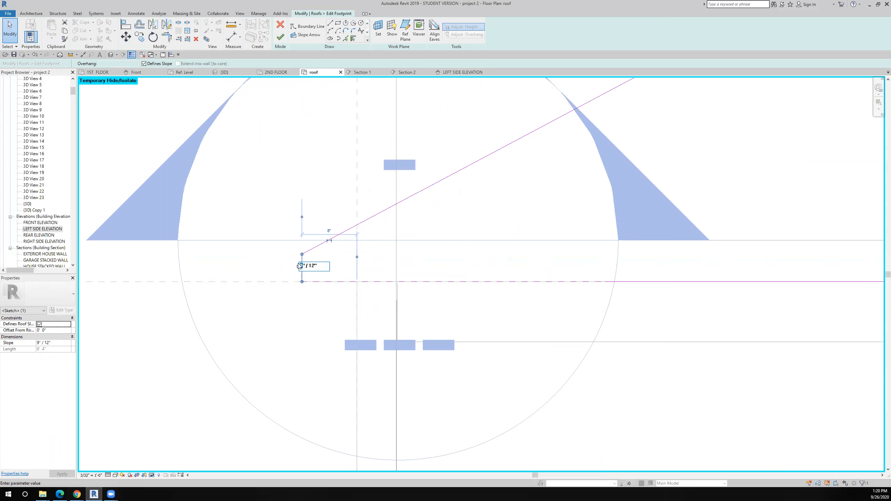
pyautogui.write('4')
pyautogui.click(281, 39)
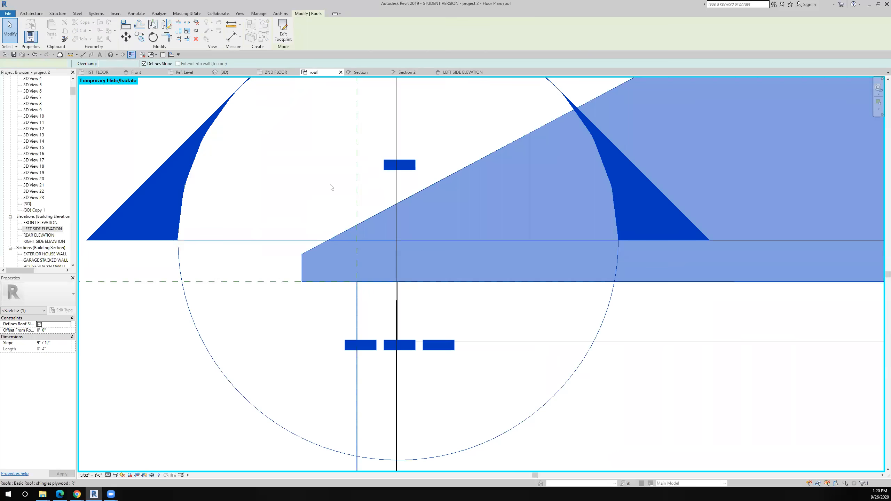
pyautogui.scroll(-5, 331, 188)
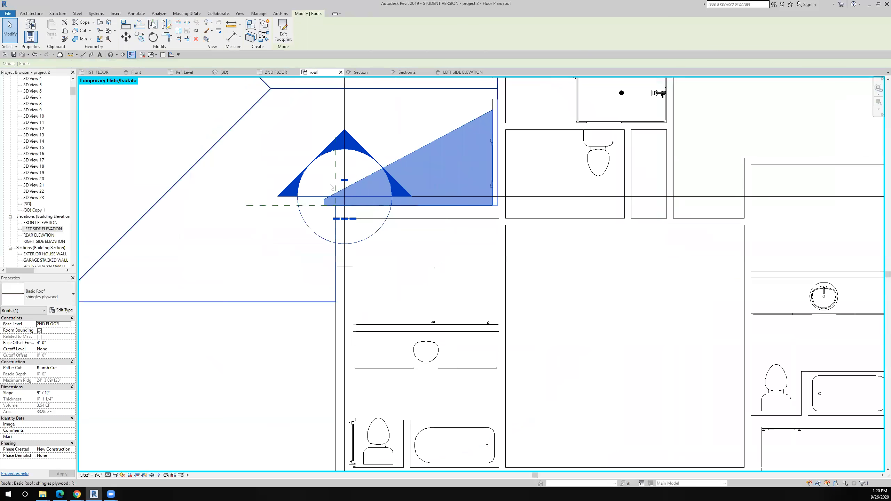
# Examine in 3D, from the left and front, how the small roof meets the lower roof and the house wall.
pyautogui.click(233, 72)
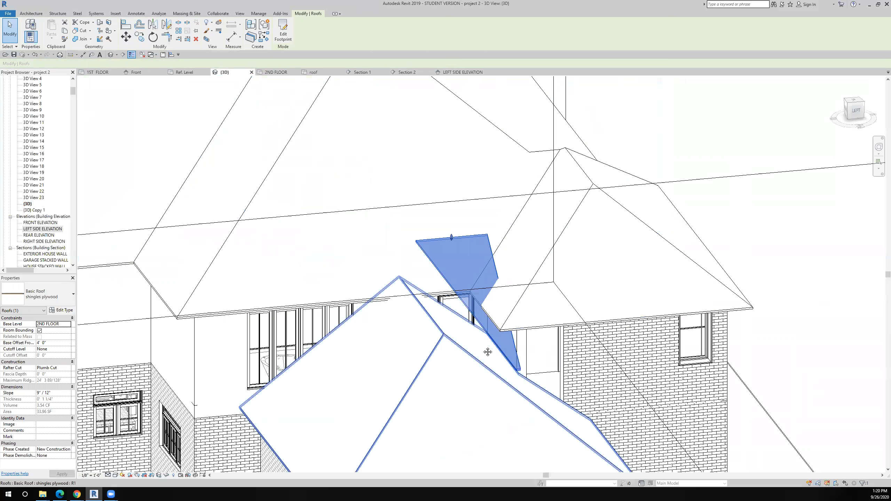
pyautogui.scroll(1, 487, 352)
pyautogui.scroll(4, 522, 363)
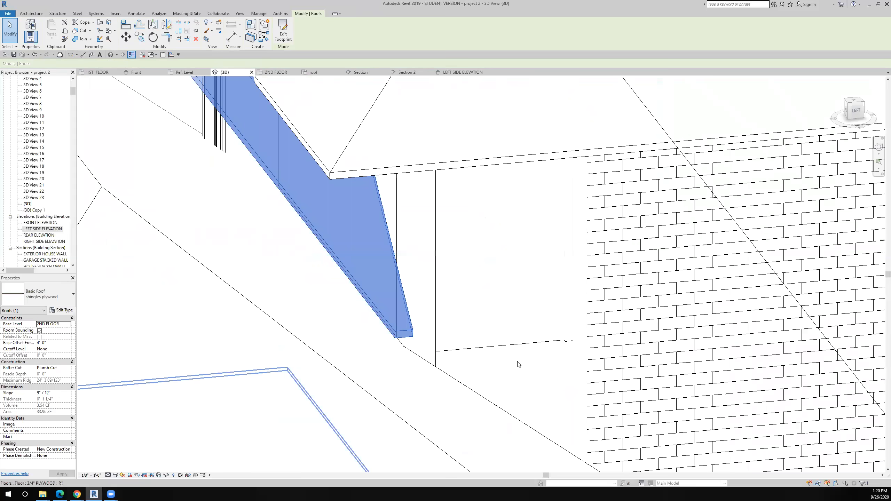
pyautogui.scroll(-2, 505, 371)
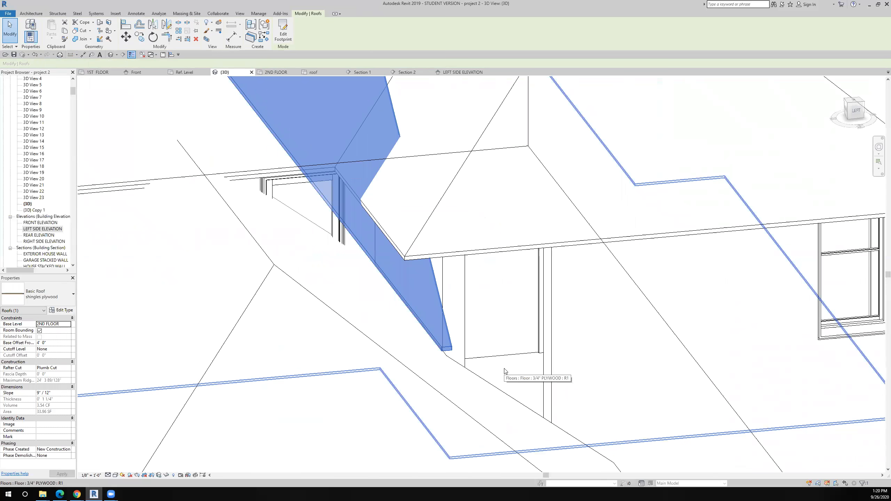
pyautogui.scroll(-3, 505, 371)
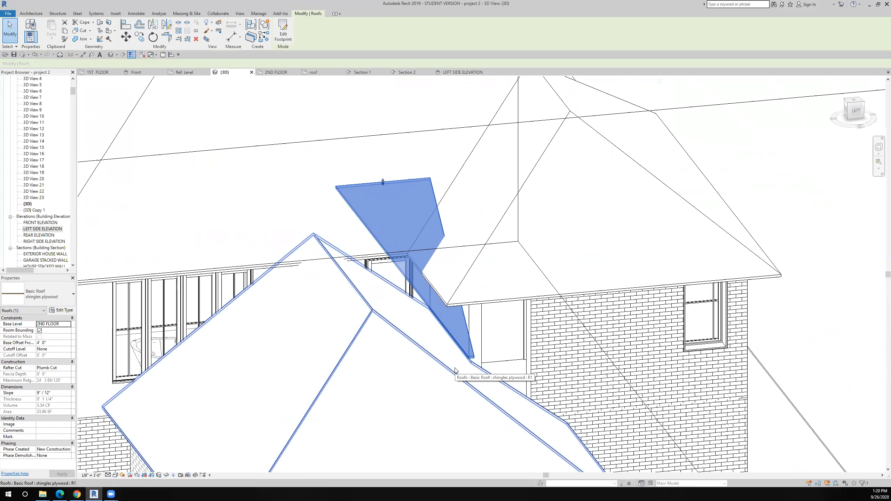
pyautogui.keyDown('shift'); pyautogui.moveTo(430, 366); pyautogui.dragTo(328, 329, button='middle'); pyautogui.keyUp('shift')
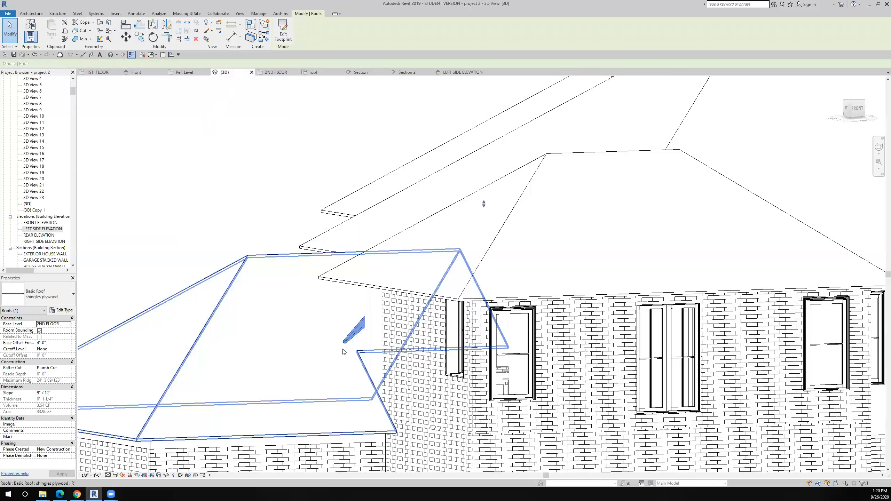
pyautogui.scroll(-3, 354, 358)
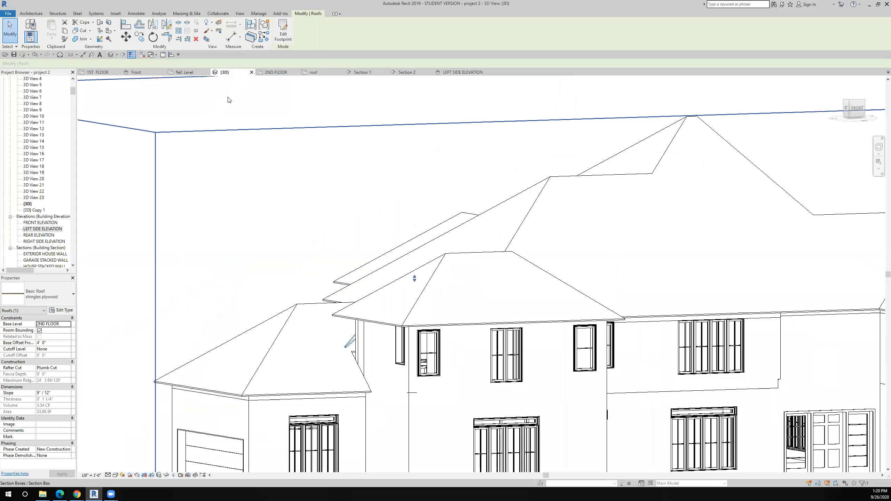
# In the roof plan, shift the Section 1 line lengthwise toward the garage so it crosses the lower hip roof, and open its view.
pyautogui.click(313, 72)
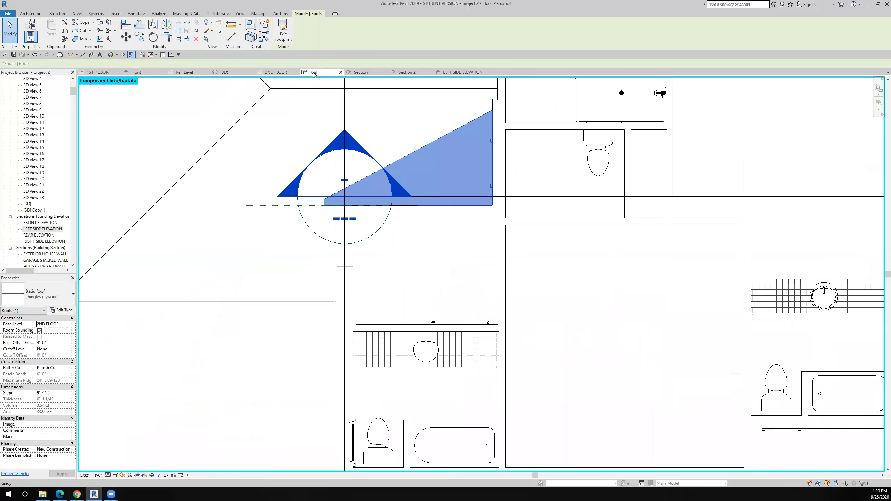
pyautogui.scroll(-4, 361, 169)
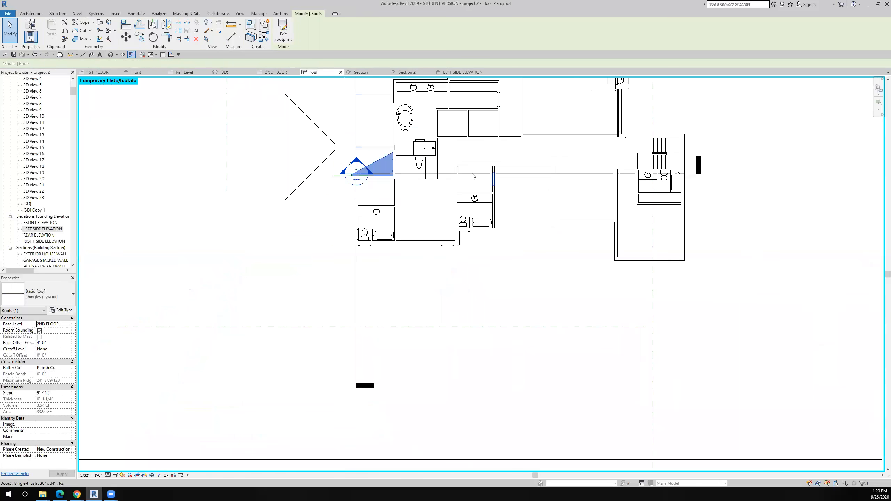
pyautogui.click(446, 175)
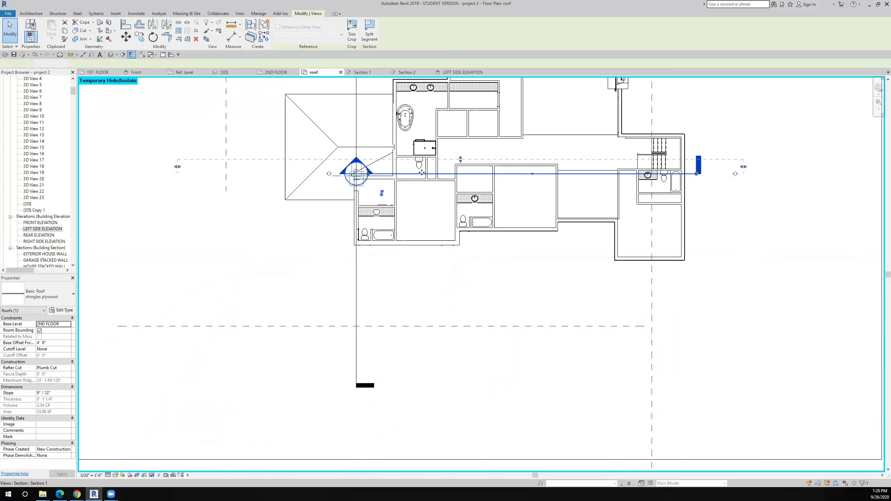
pyautogui.moveTo(421, 172); pyautogui.dragTo(373, 175)
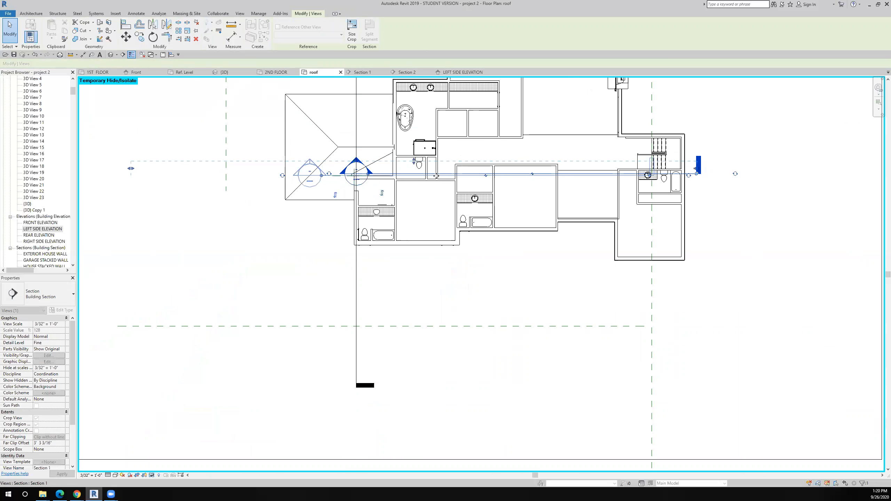
pyautogui.rightClick(471, 173)
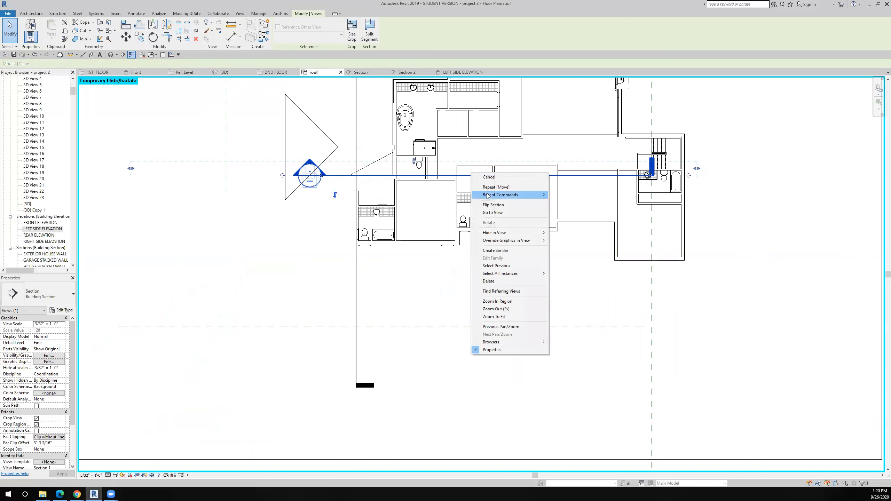
pyautogui.click(492, 212)
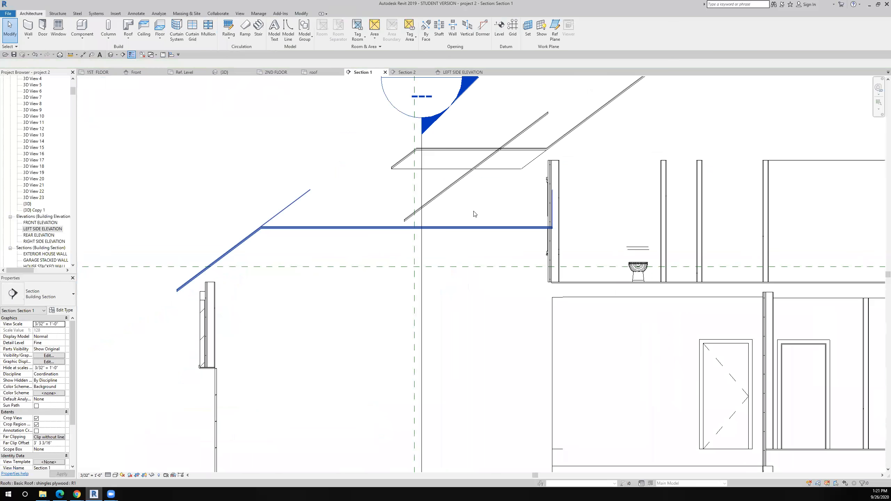
# Move the small sloped roof straight down 5 1/2" from its lower endpoint to the underside of the horizontal roof edge in Section 1.
pyautogui.scroll(5, 405, 219)
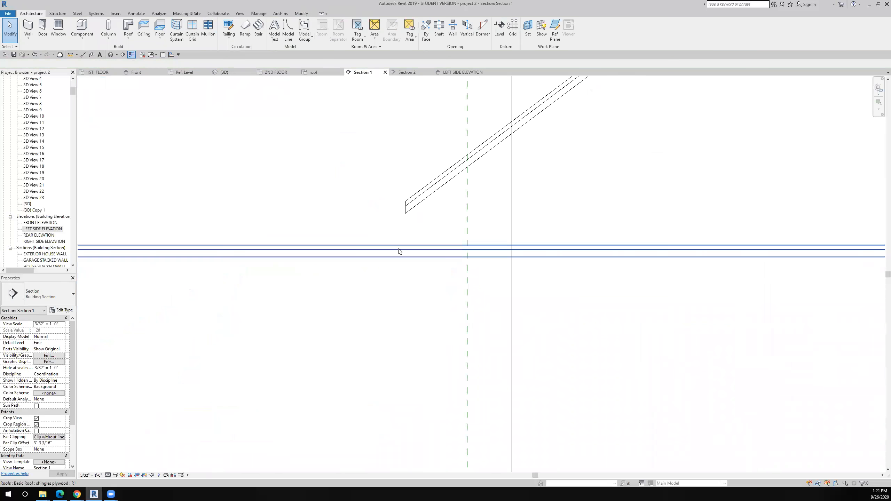
pyautogui.click(419, 208)
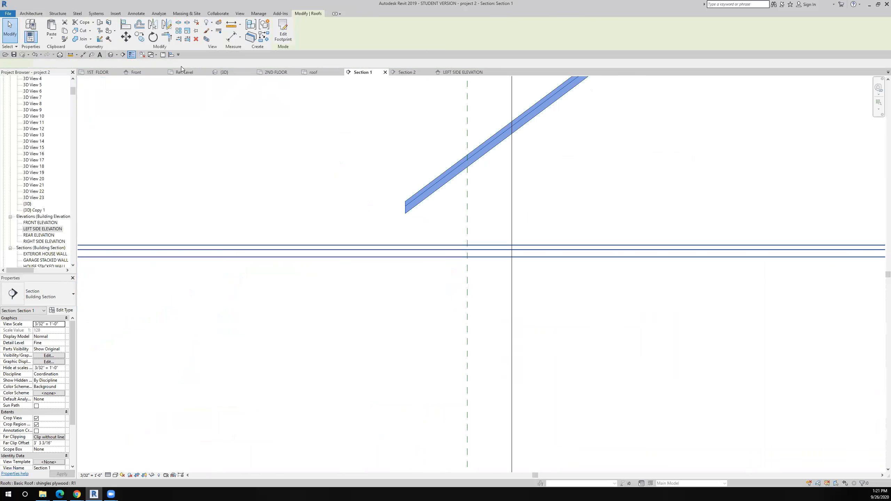
pyautogui.click(128, 38)
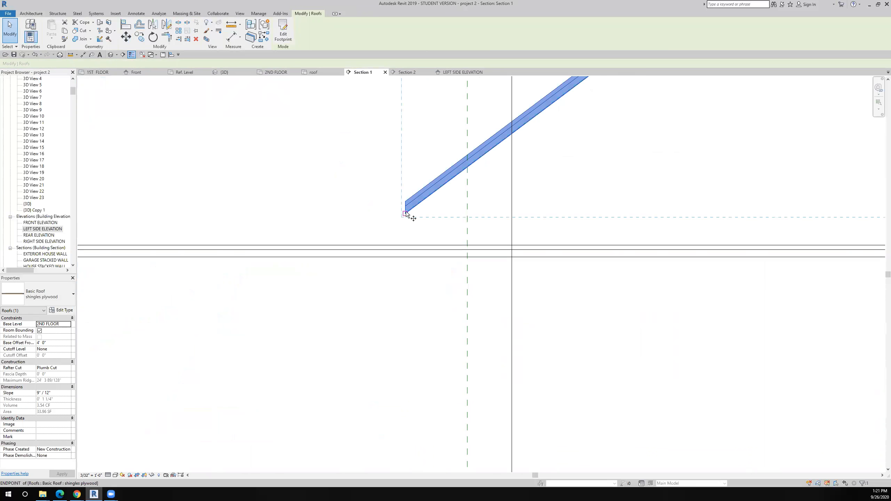
pyautogui.click(406, 213)
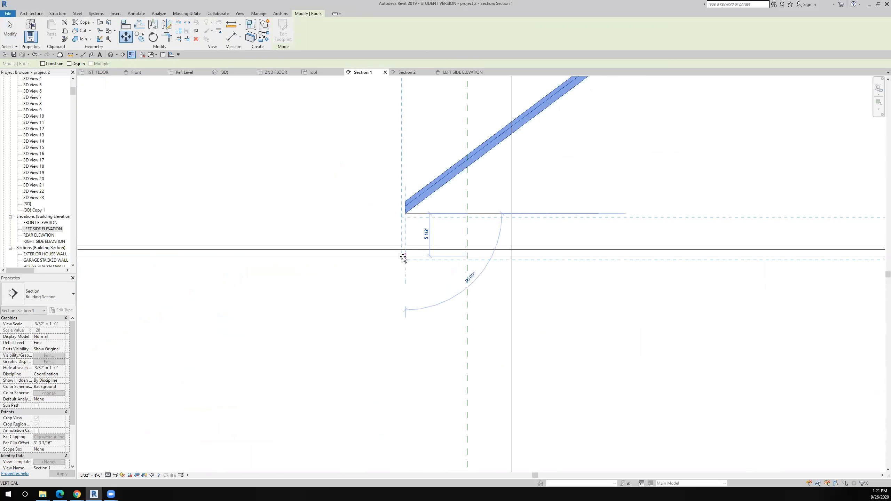
pyautogui.click(403, 255)
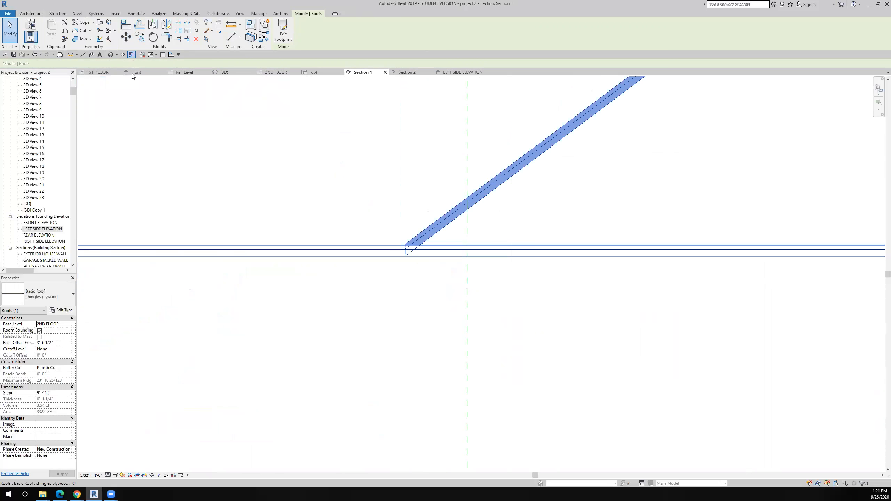
# From the 3D view, edit the small roof's footprint, set its short edge's slope to 4" / 12", and finish the sketch.
pyautogui.click(224, 72)
pyautogui.keyDown('shift'); pyautogui.moveTo(304, 192); pyautogui.dragTo(483, 417, button='middle'); pyautogui.keyUp('shift')
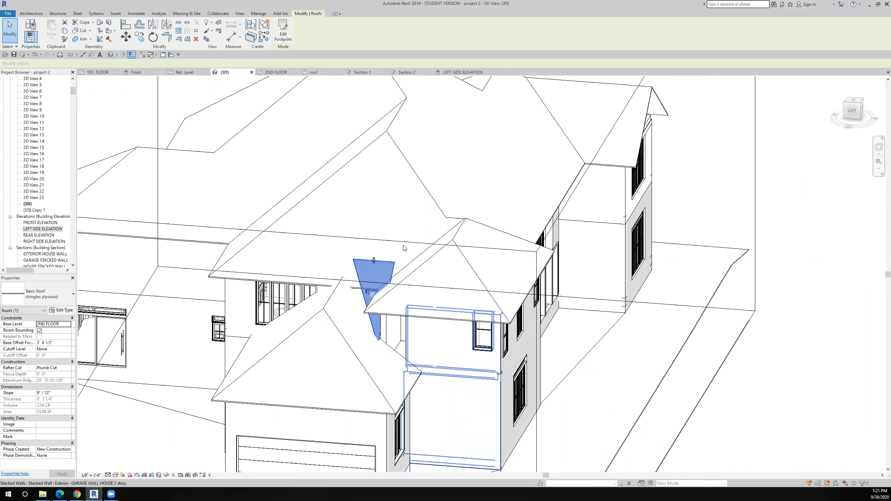
pyautogui.click(283, 38)
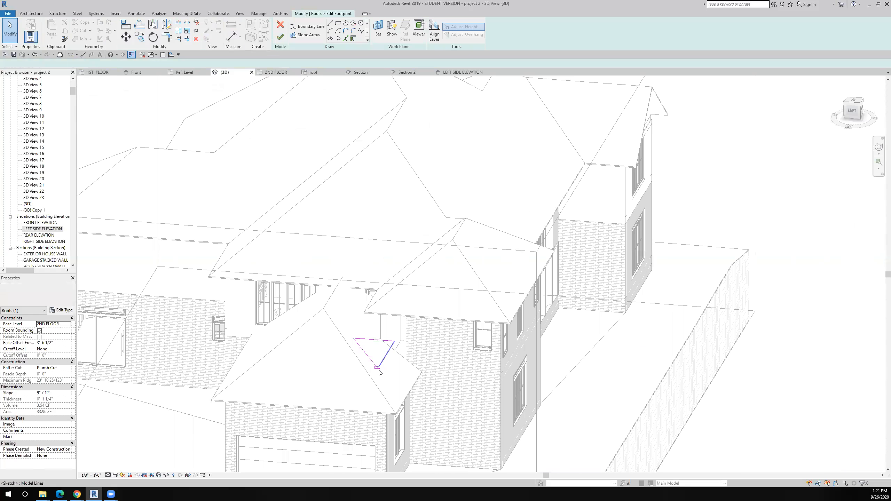
pyautogui.scroll(6, 378, 370)
pyautogui.scroll(4, 378, 373)
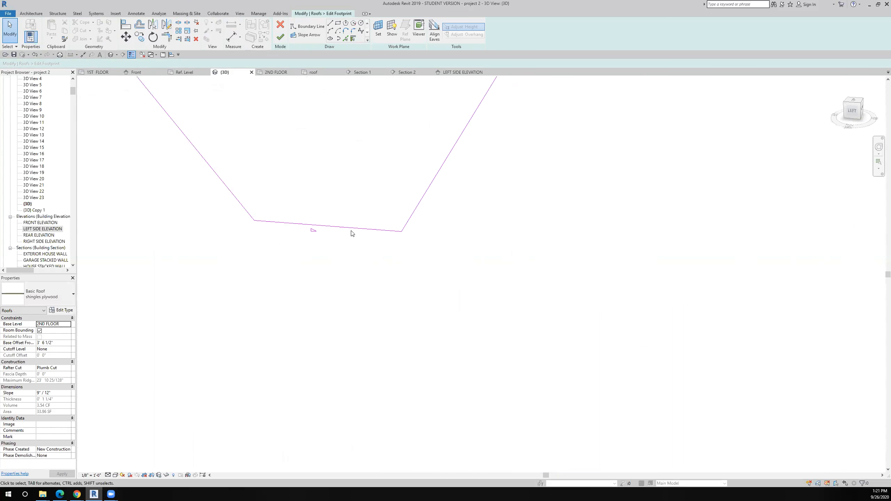
pyautogui.click(351, 229)
pyautogui.click(319, 218)
pyautogui.click(315, 228)
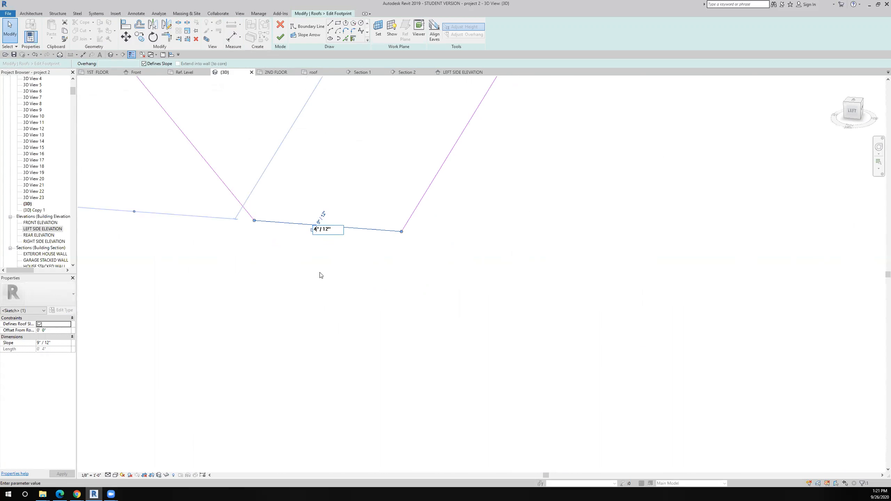
pyautogui.write('4')
pyautogui.press('Return')
pyautogui.click(280, 37)
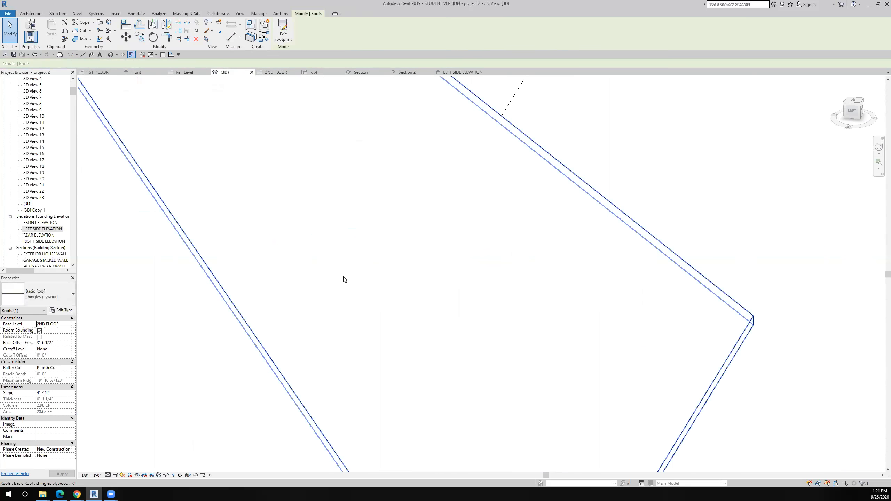
# Inspect the small roof in 3D from the garage side, checking how it meets the garage roof and the upper eaves.
pyautogui.scroll(-3, 343, 279)
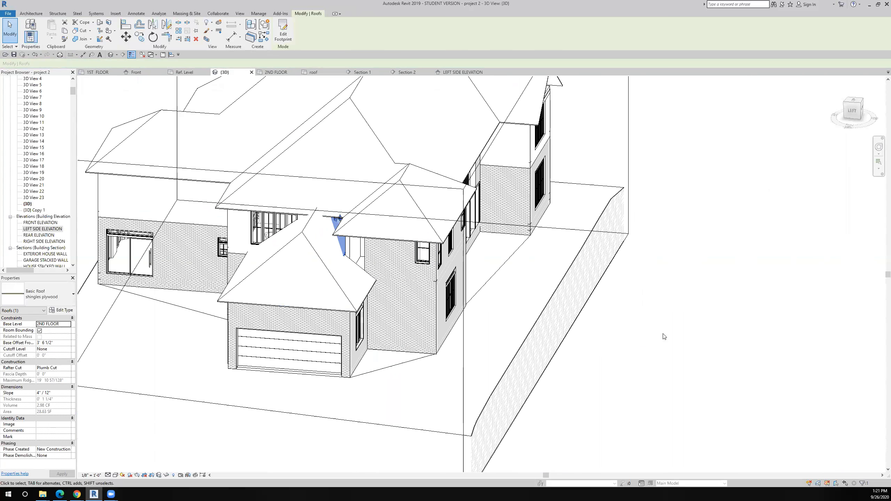
pyautogui.press('Escape')
pyautogui.scroll(4, 350, 242)
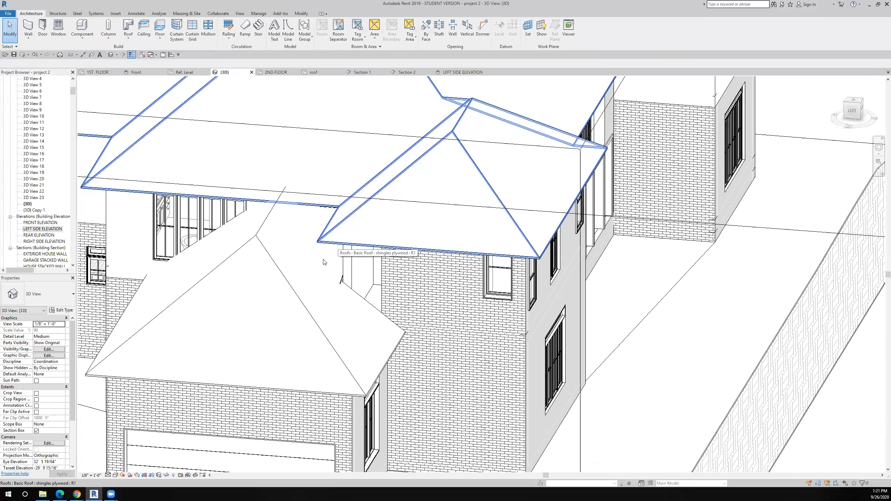
pyautogui.keyDown('shift'); pyautogui.moveTo(339, 268); pyautogui.dragTo(414, 263, button='middle'); pyautogui.keyUp('shift')
pyautogui.scroll(-3, 386, 260)
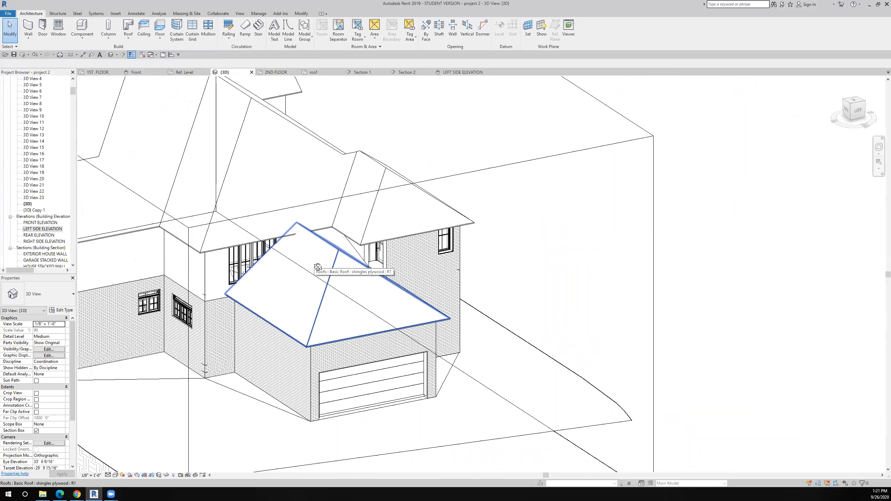
pyautogui.keyDown('shift'); pyautogui.moveTo(281, 270); pyautogui.dragTo(269, 270, button='middle'); pyautogui.keyUp('shift')
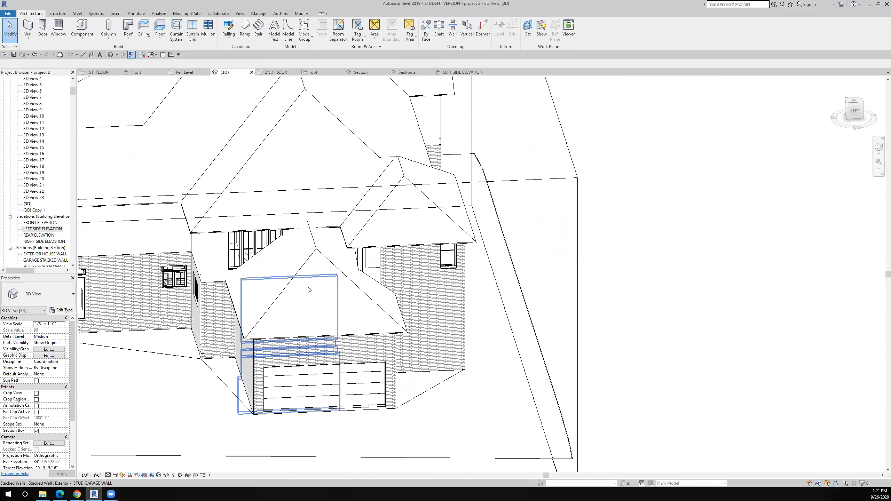
pyautogui.moveTo(310, 294)
pyautogui.keyDown('shift'); pyautogui.mouseDown(button='middle')
pyautogui.moveTo(384, 324)
pyautogui.moveTo(344, 312)
pyautogui.moveTo(353, 263)
pyautogui.mouseUp(button='middle'); pyautogui.keyUp('shift')
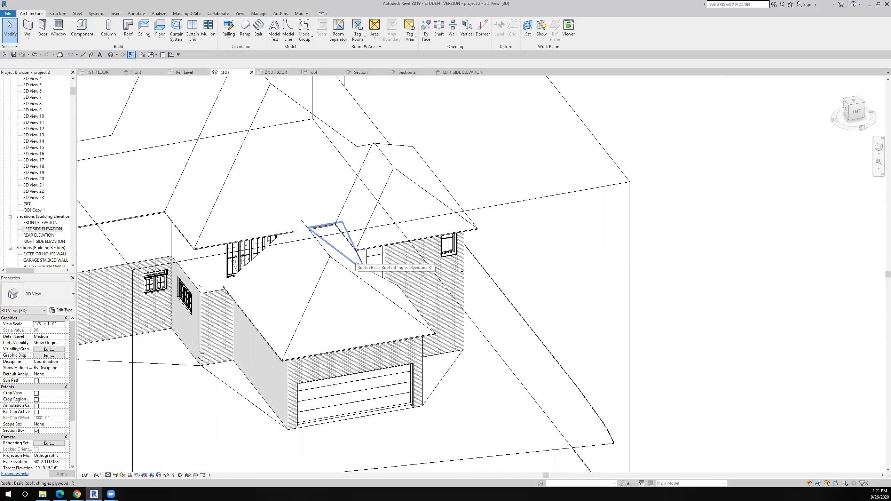
# Set the 3D view's visual style to Realistic and clear the roof selection.
pyautogui.click(356, 261)
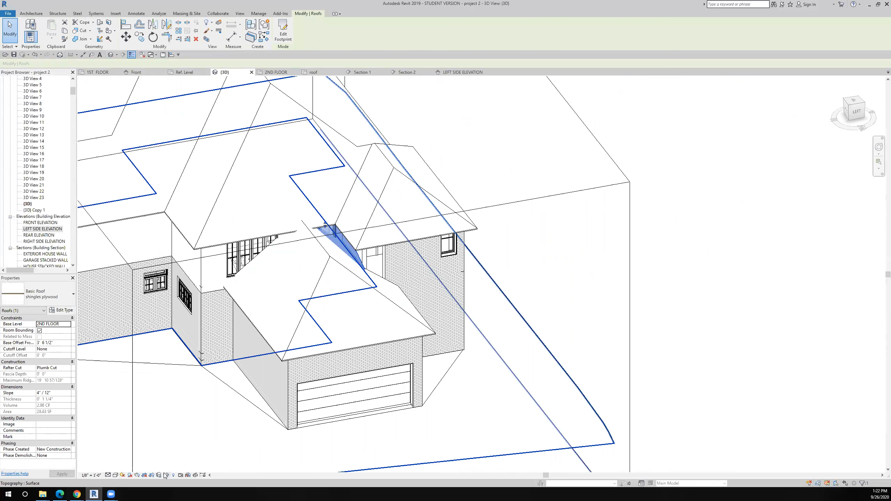
pyautogui.click(115, 475)
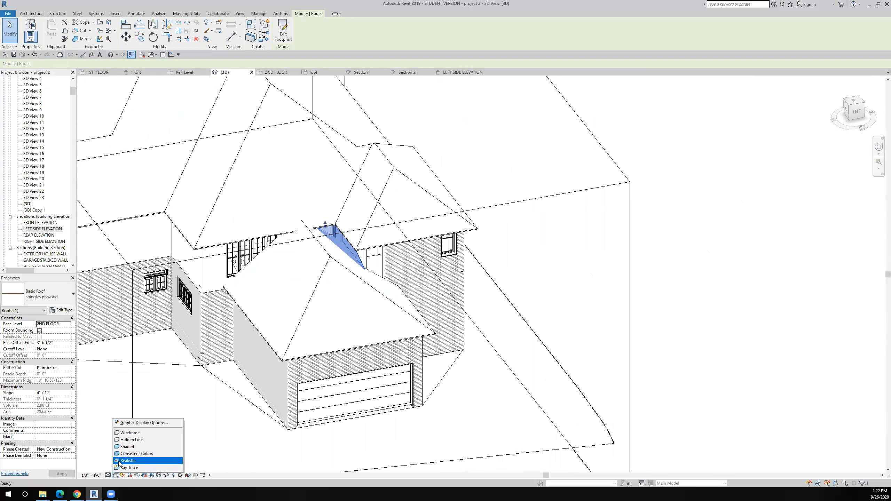
pyautogui.click(119, 461)
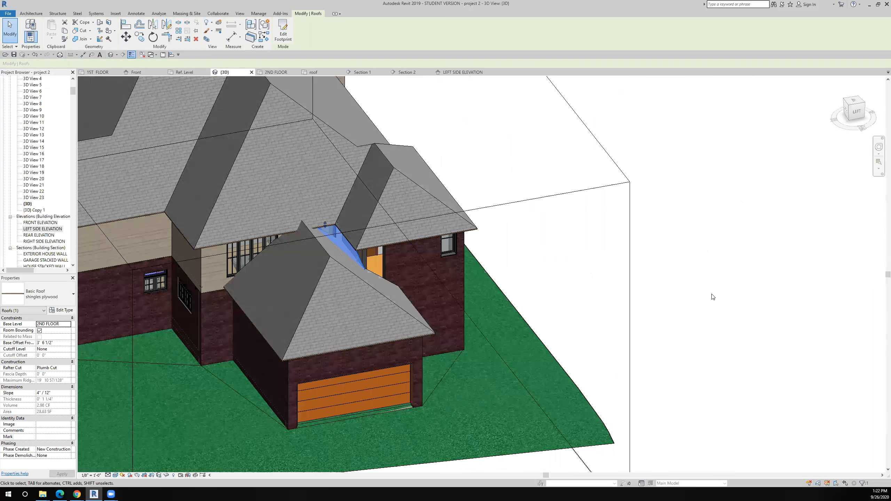
pyautogui.click(713, 297)
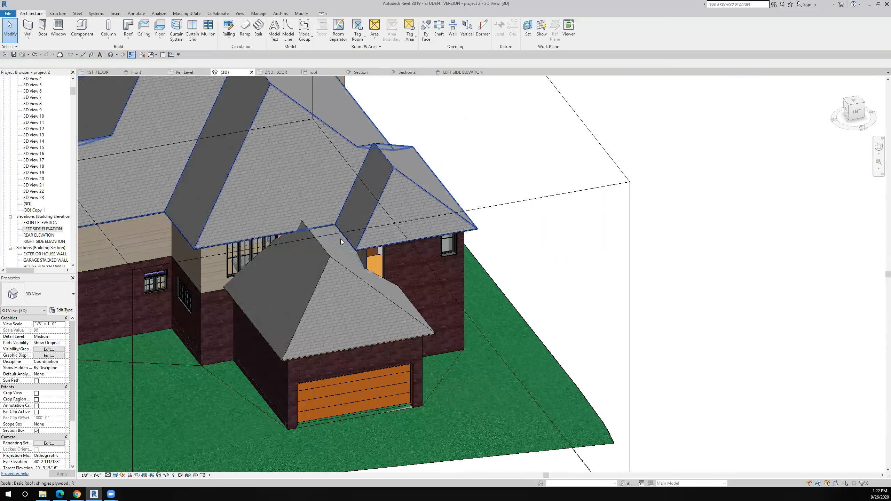
# Examine the small infill roof up close from several angles, checking its joints with the garage roof and house wall.
pyautogui.scroll(2, 337, 245)
pyautogui.scroll(2, 337, 246)
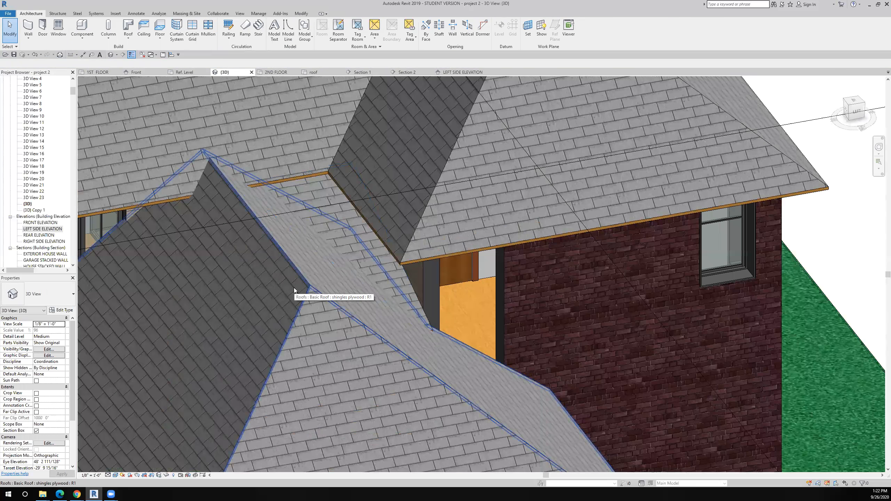
pyautogui.keyDown('shift'); pyautogui.moveTo(351, 348); pyautogui.dragTo(308, 302, button='middle'); pyautogui.keyUp('shift')
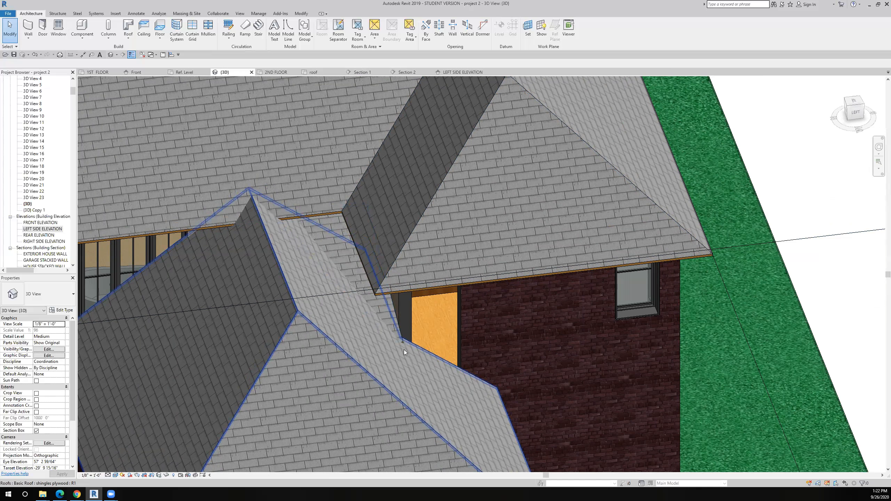
pyautogui.moveTo(353, 358)
pyautogui.keyDown('shift'); pyautogui.mouseDown(button='middle')
pyautogui.moveTo(323, 352)
pyautogui.moveTo(346, 365)
pyautogui.mouseUp(button='middle'); pyautogui.keyUp('shift')
pyautogui.scroll(4, 345, 364)
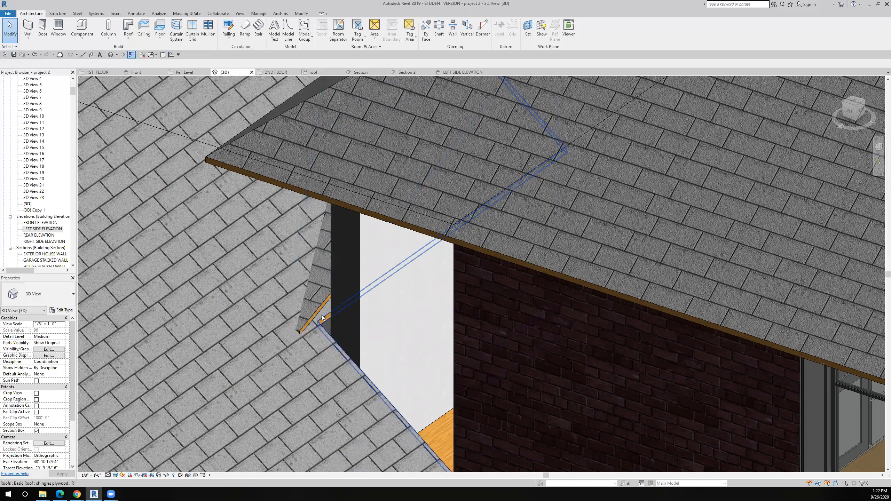
pyautogui.keyDown('shift'); pyautogui.moveTo(301, 374); pyautogui.dragTo(372, 384, button='middle'); pyautogui.keyUp('shift')
pyautogui.scroll(-5, 281, 415)
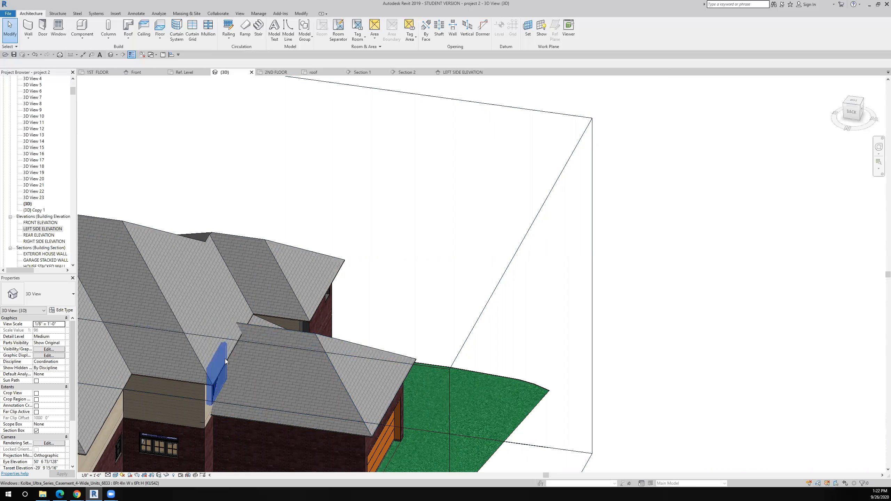
pyautogui.keyDown('shift'); pyautogui.moveTo(270, 381); pyautogui.dragTo(313, 347, button='middle'); pyautogui.keyUp('shift')
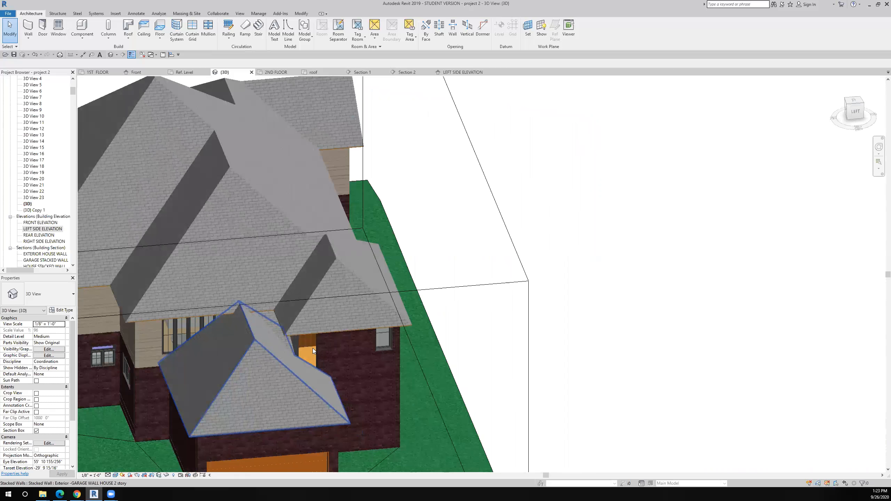
# Review the garage roof, the neighbouring windows and the whole house in 3D from the left and front.
pyautogui.scroll(-6, 313, 348)
pyautogui.keyDown('shift'); pyautogui.moveTo(453, 378); pyautogui.dragTo(305, 360, button='middle'); pyautogui.keyUp('shift')
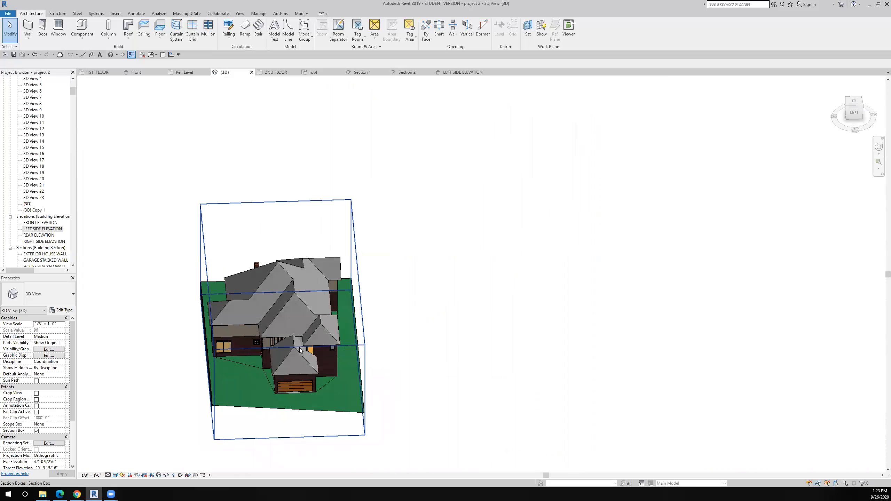
pyautogui.scroll(8, 309, 333)
pyautogui.scroll(-5, 460, 377)
pyautogui.scroll(4, 422, 323)
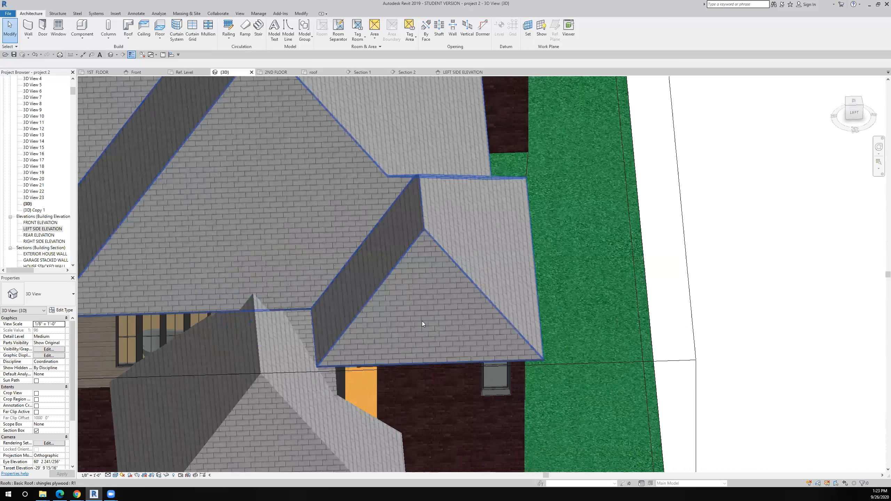
pyautogui.scroll(-4, 292, 331)
pyautogui.scroll(5, 247, 373)
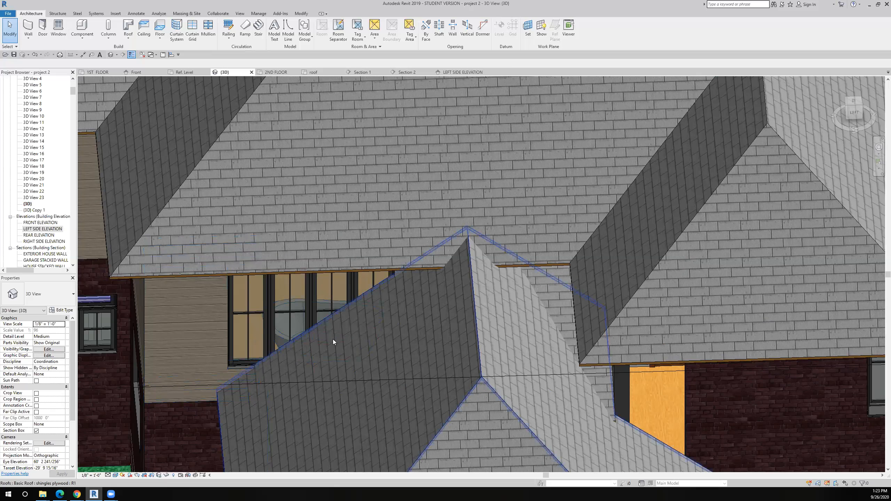
pyautogui.scroll(-6, 332, 338)
pyautogui.moveTo(572, 360)
pyautogui.keyDown('shift'); pyautogui.mouseDown(button='middle')
pyautogui.moveTo(570, 324)
pyautogui.moveTo(647, 367)
pyautogui.moveTo(602, 371)
pyautogui.moveTo(590, 351)
pyautogui.moveTo(625, 381)
pyautogui.moveTo(593, 395)
pyautogui.moveTo(610, 402)
pyautogui.moveTo(579, 364)
pyautogui.mouseUp(button='middle'); pyautogui.keyUp('shift')
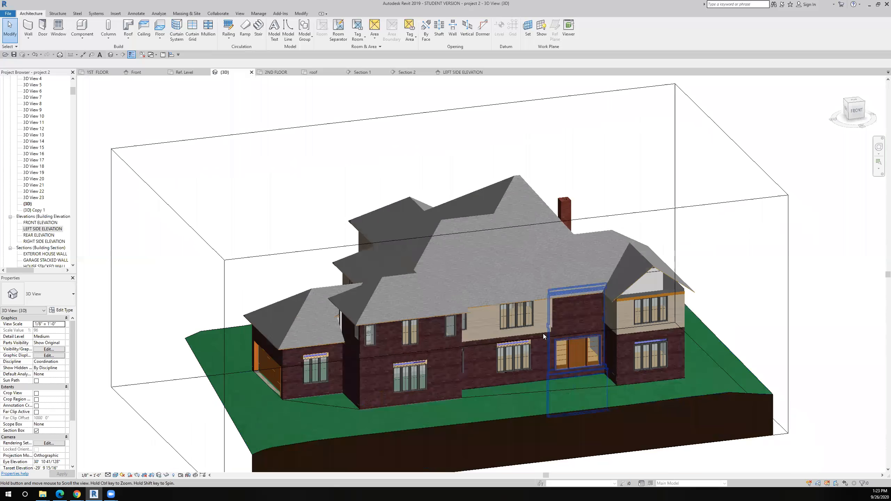
pyautogui.moveTo(543, 333); pyautogui.dragTo(551, 364, button='middle')
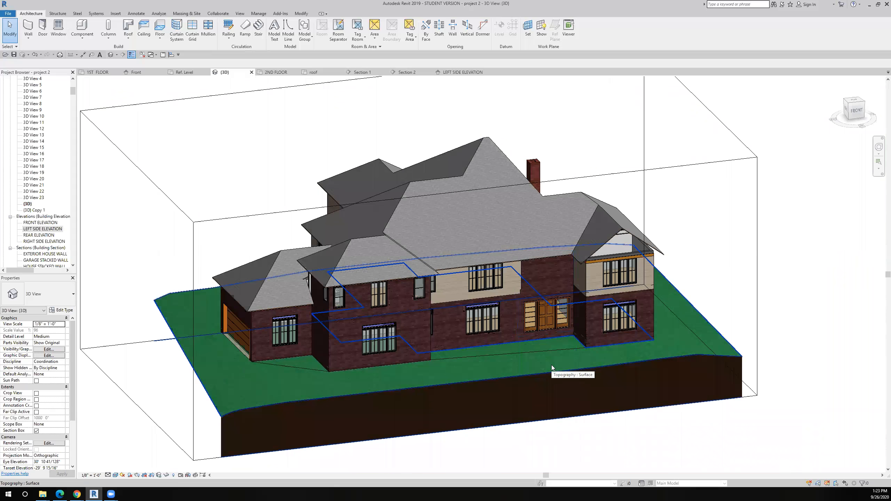